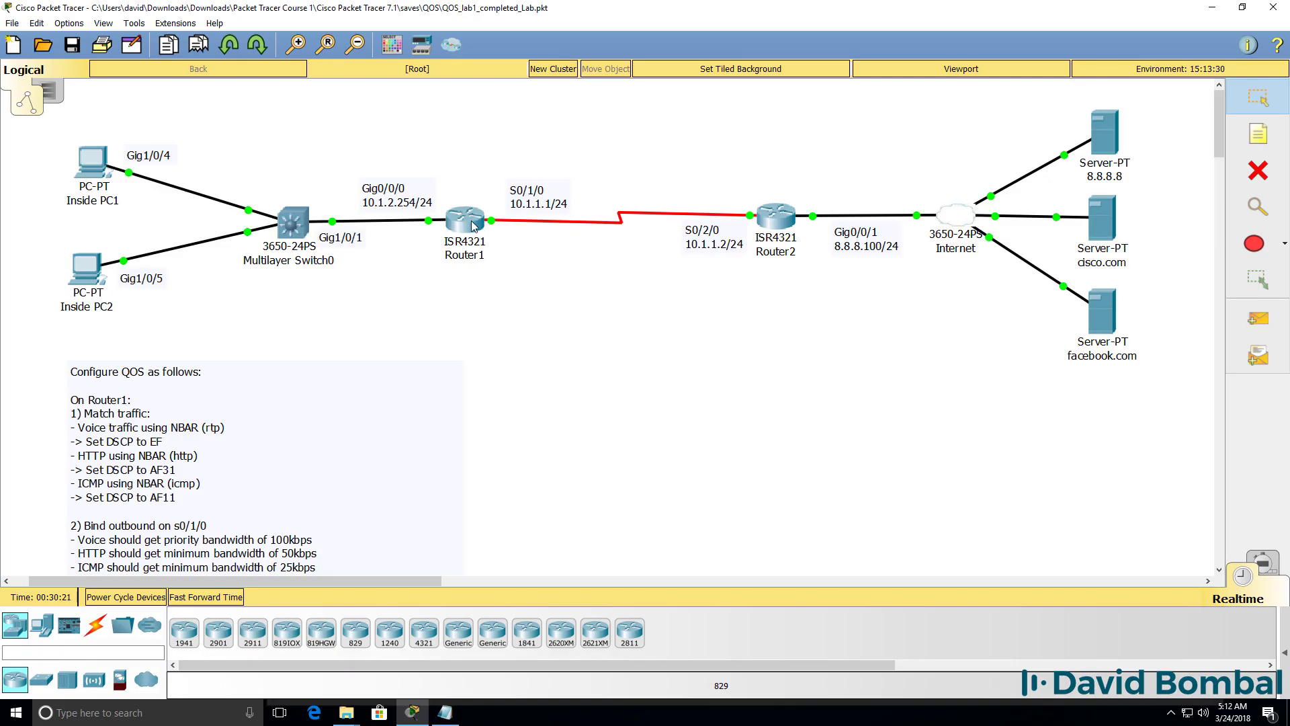
Step: Open Router1's device window and show its CLI tab
left_click(537, 227)
left_click(535, 179)
Step: Enter privileged EXEC mode with en and display the running configuration with sh run
left_click_drag(847, 336, 1108, 336)
key("Return")
left_click_drag(690, 147, 850, 263)
type("en")
key("Return")
key("Return")
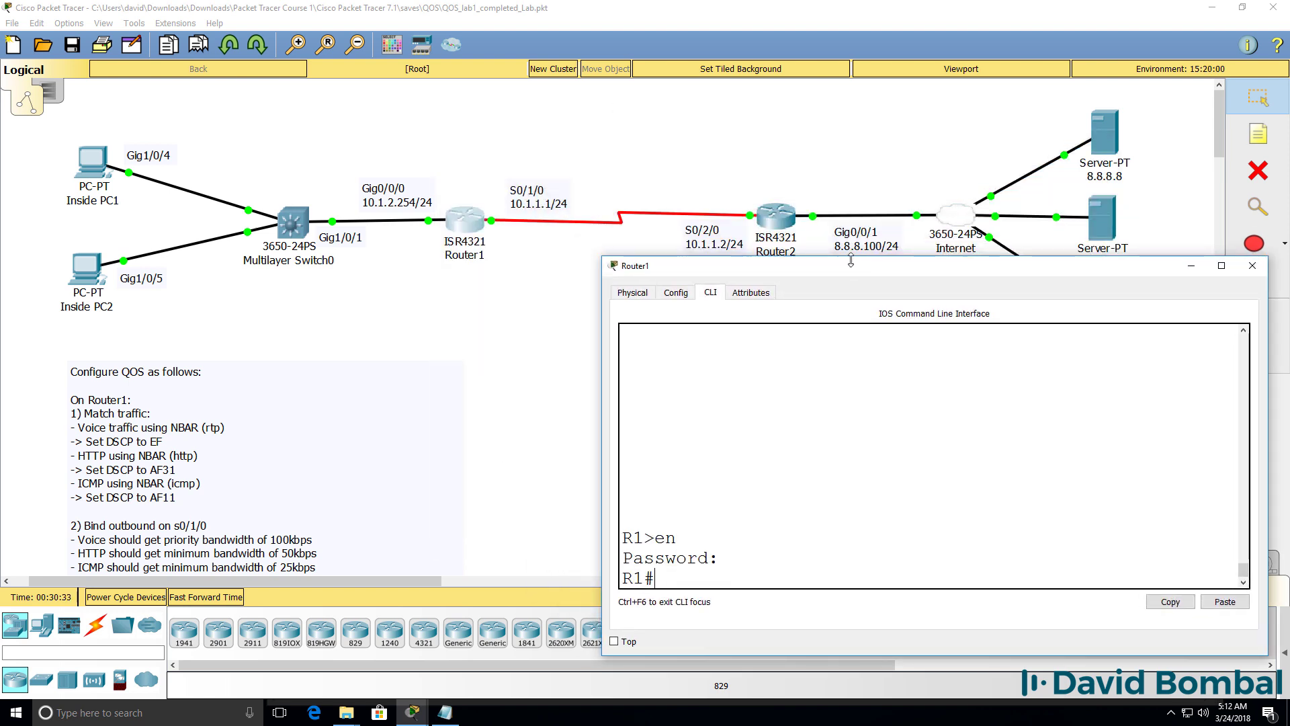
type("sh run")
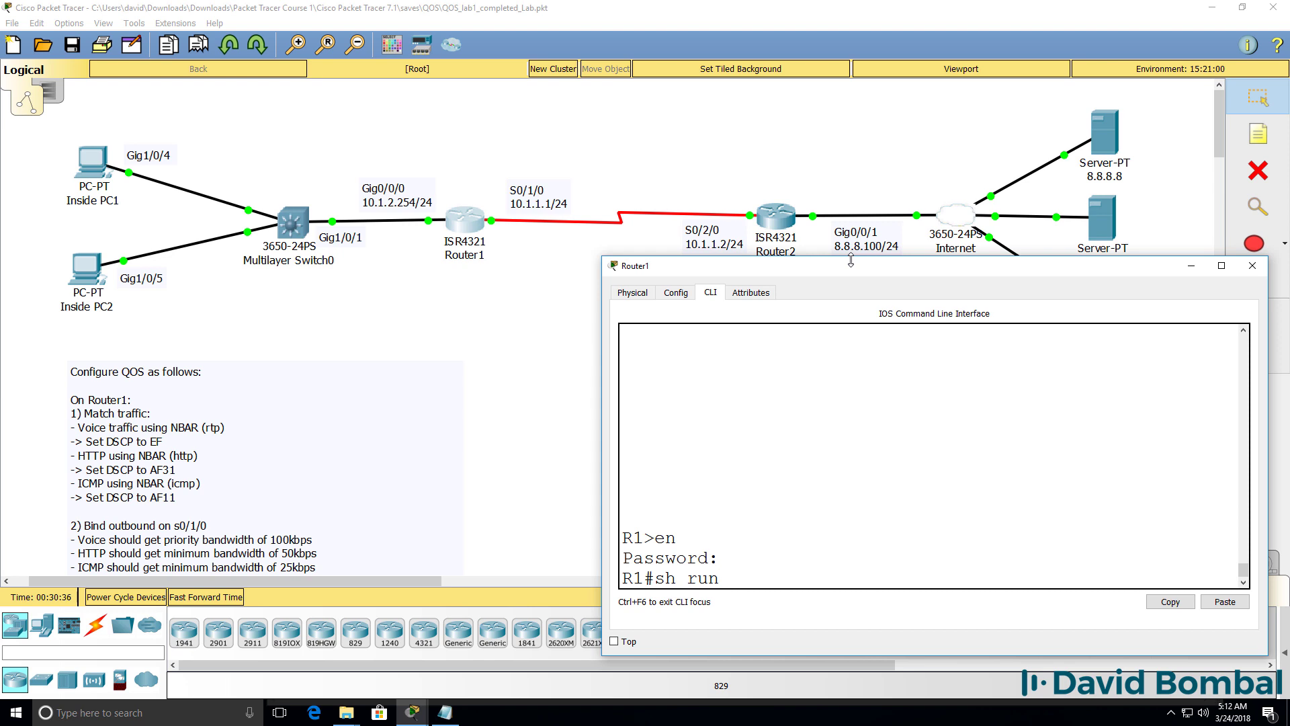
key("Return")
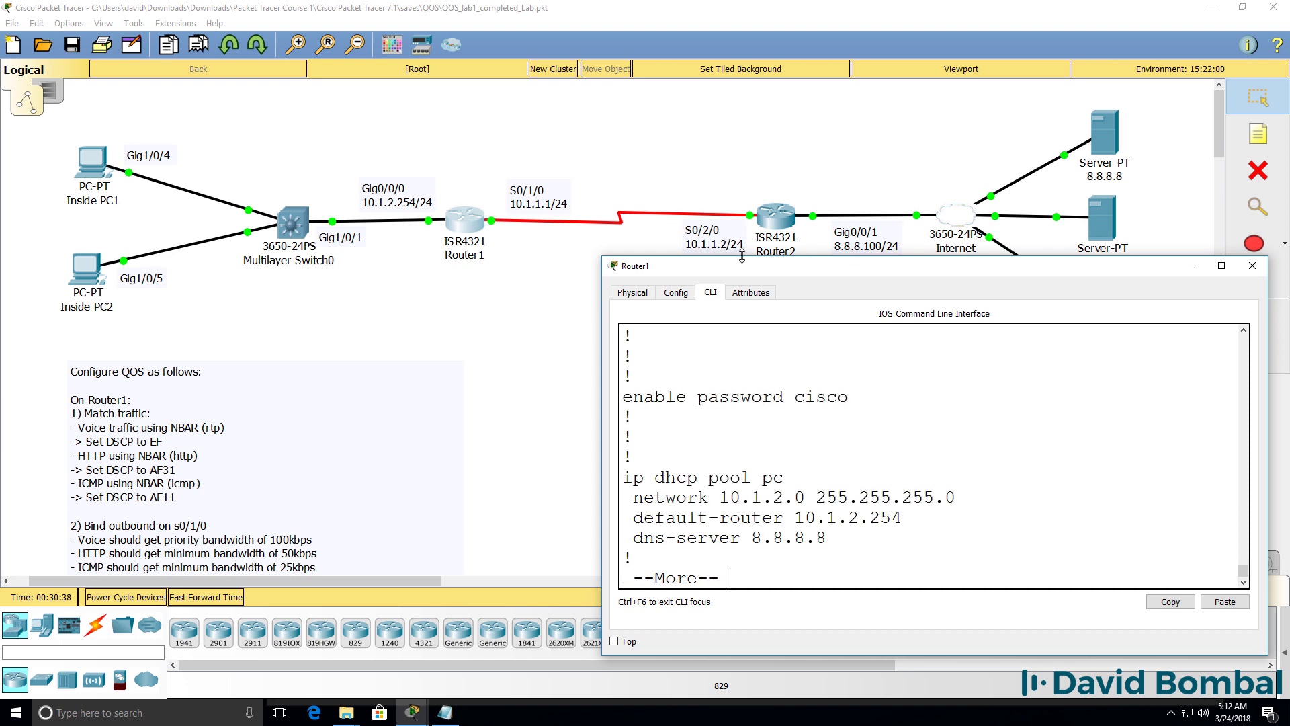
Step: Page through the config to inspect Serial0/1/0 (bandwidth 250), then enter global configuration mode
left_click_drag(742, 257, 756, 3)
key("space")
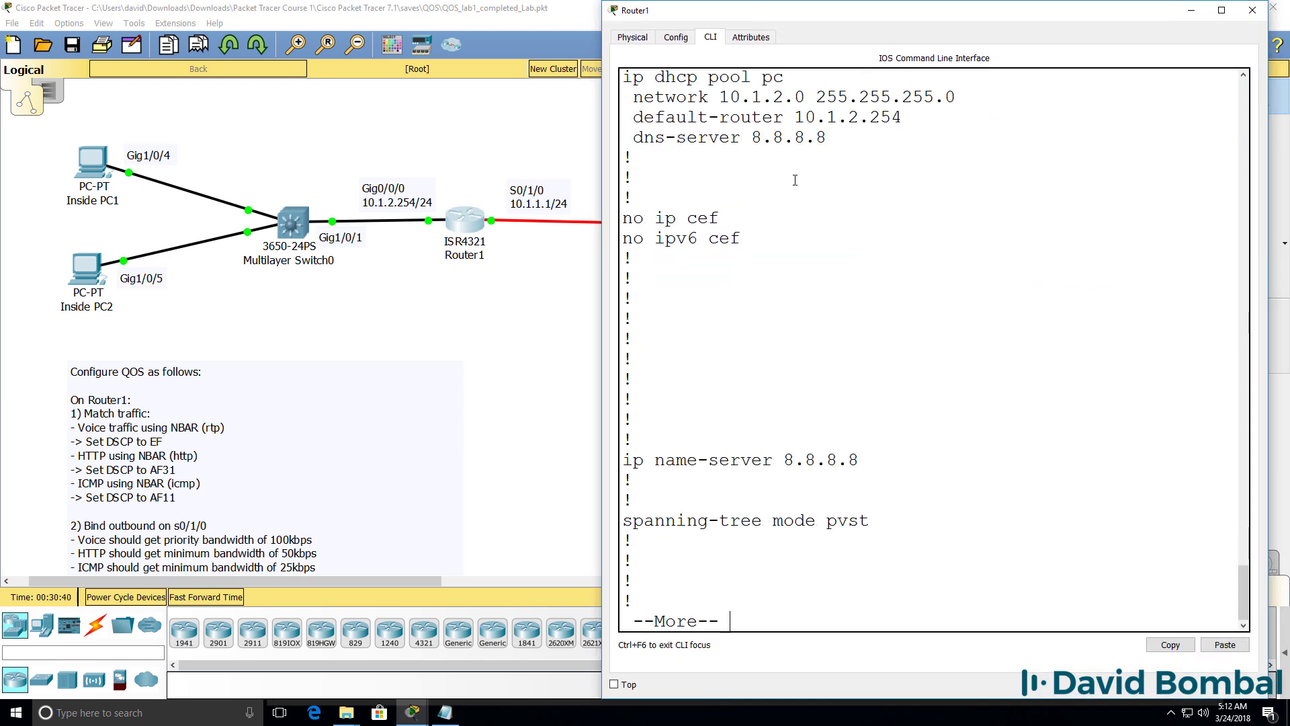
key("space")
key("space")
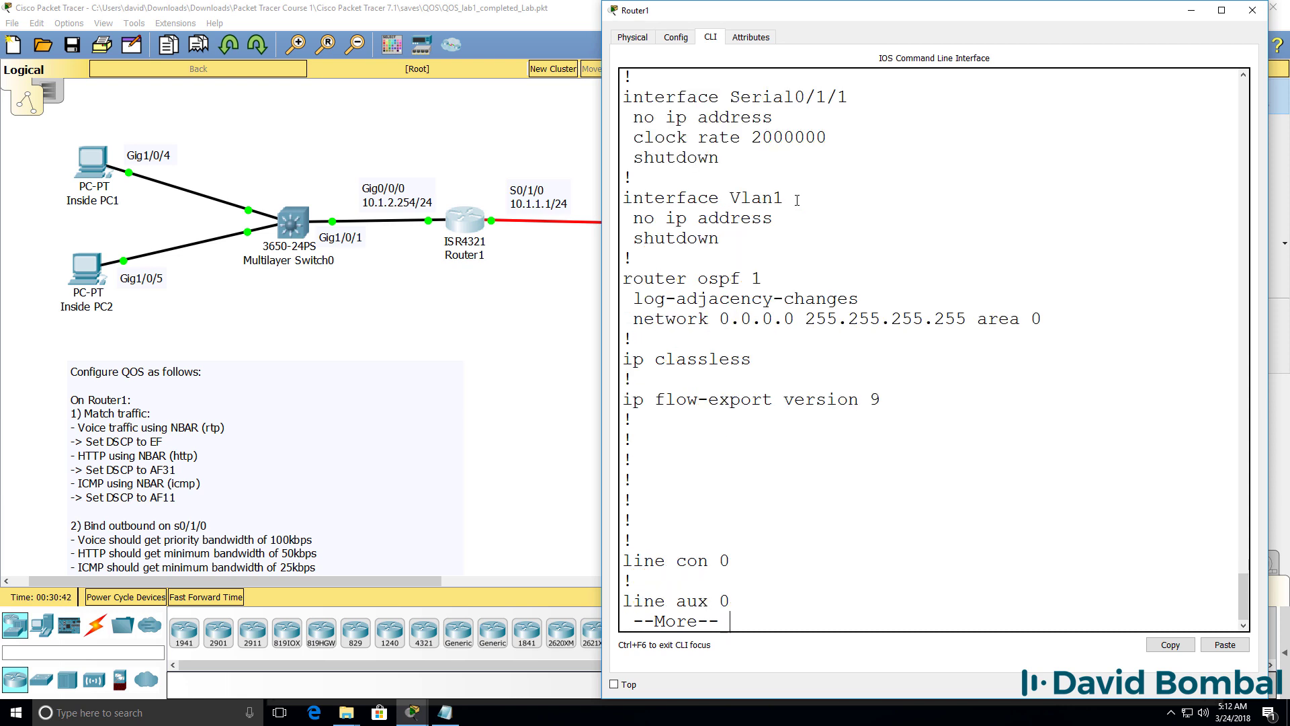
key("space")
scroll(796, 200, "up", 7)
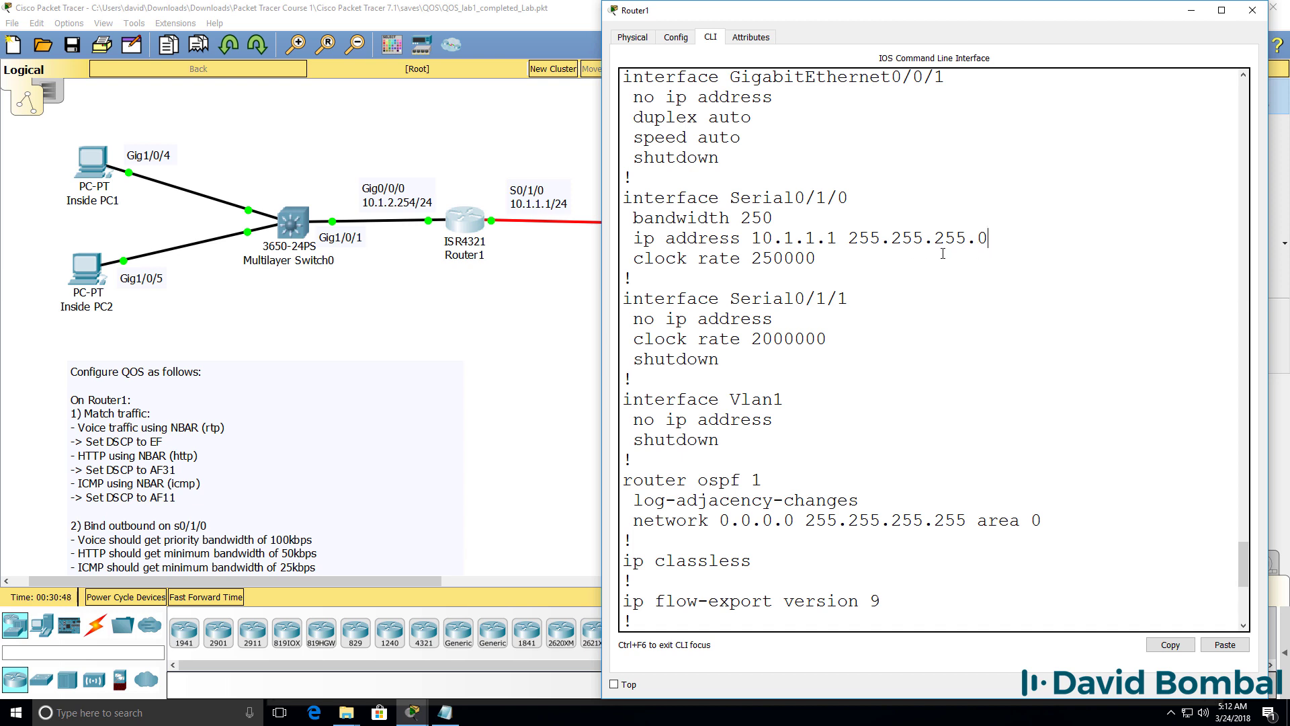
left_click_drag(943, 254, 622, 196)
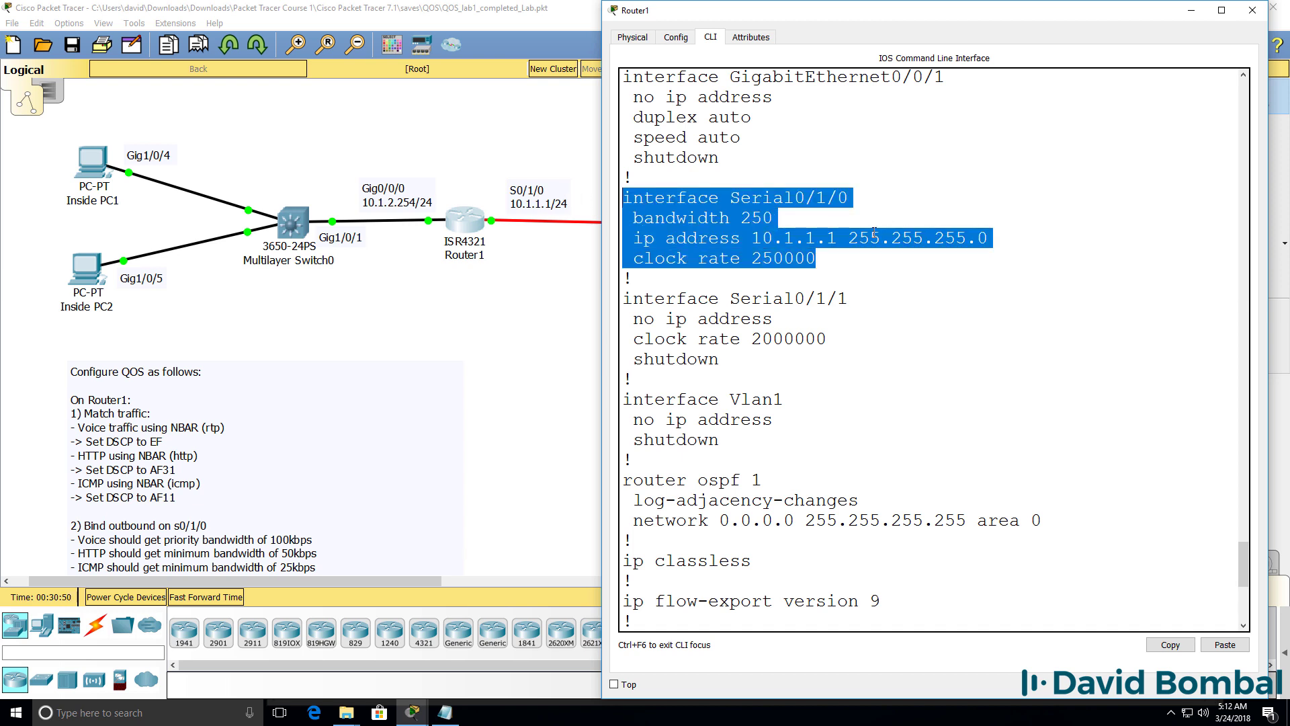
scroll(872, 233, "up", 9)
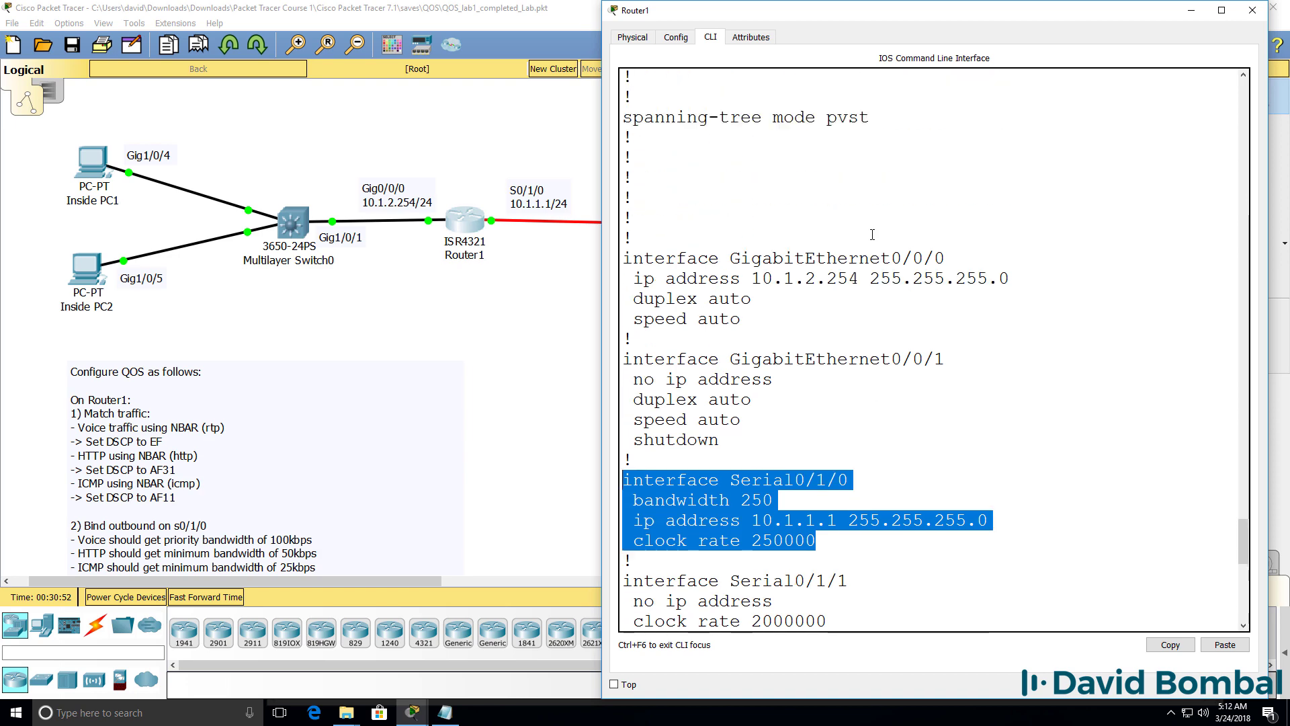
scroll(872, 234, "up", 12)
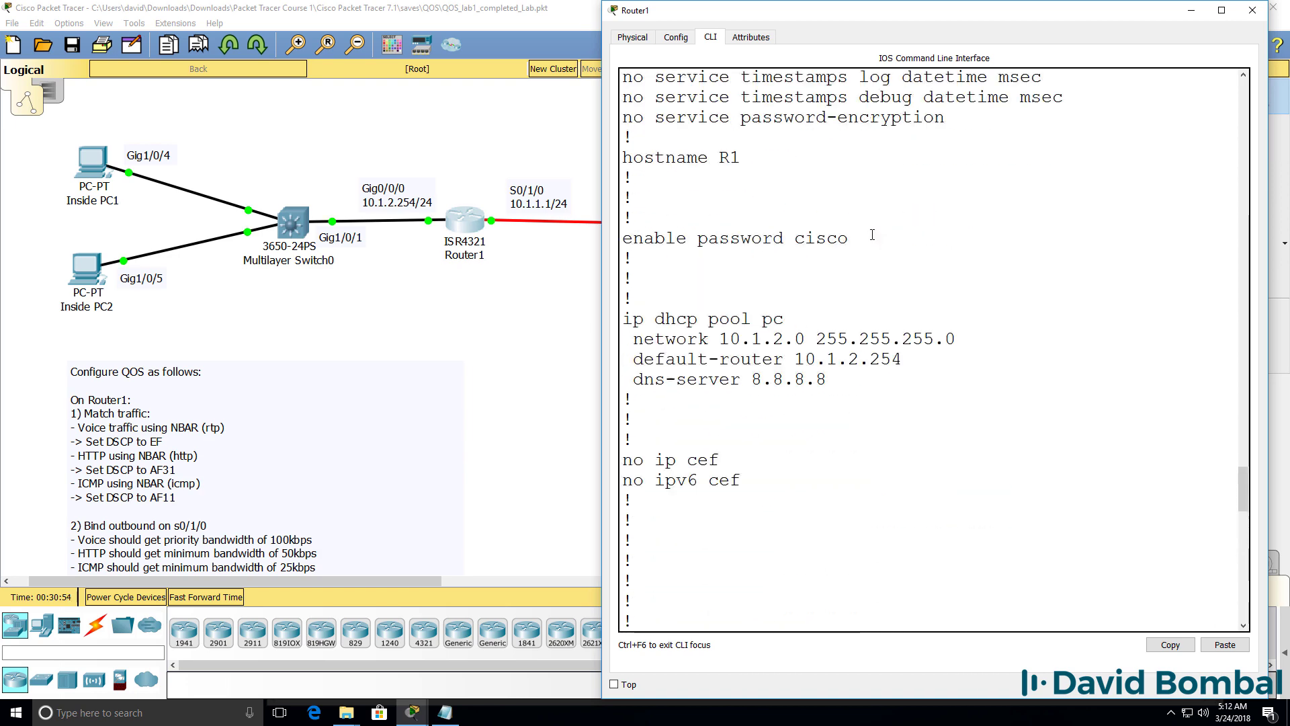
scroll(872, 234, "up", 1)
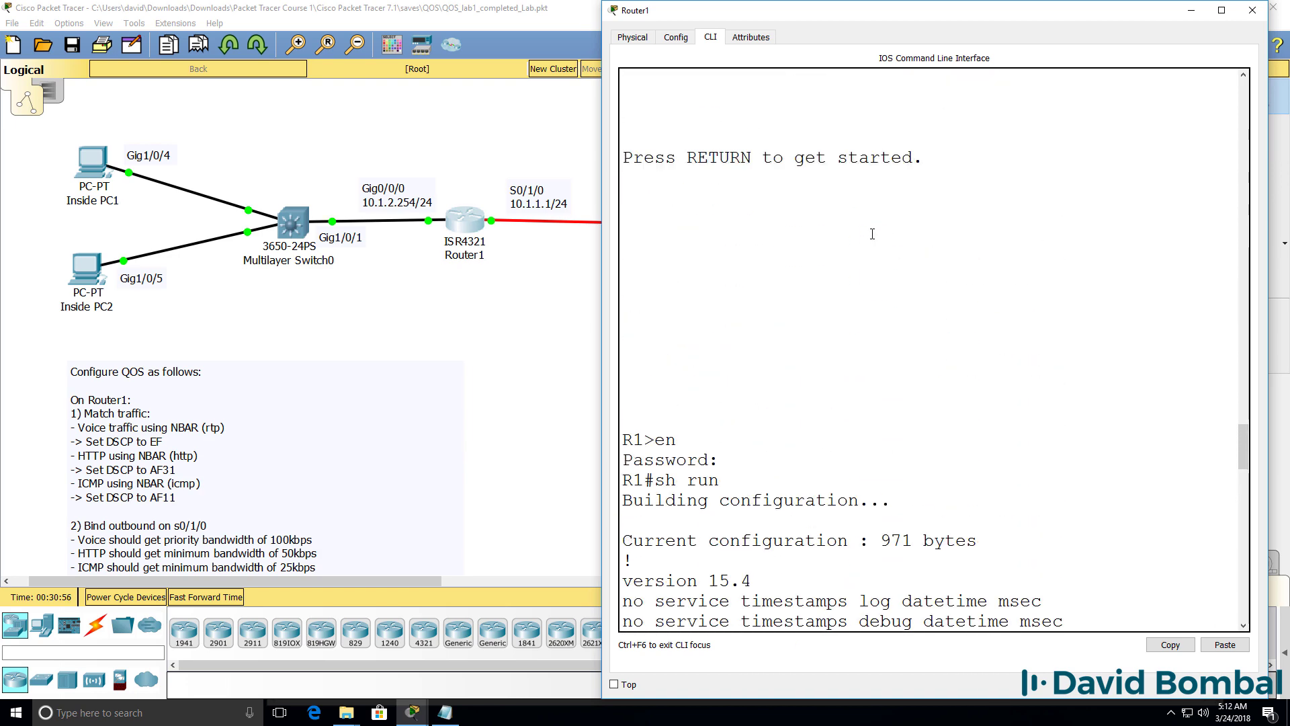
key("Return")
type("conf t")
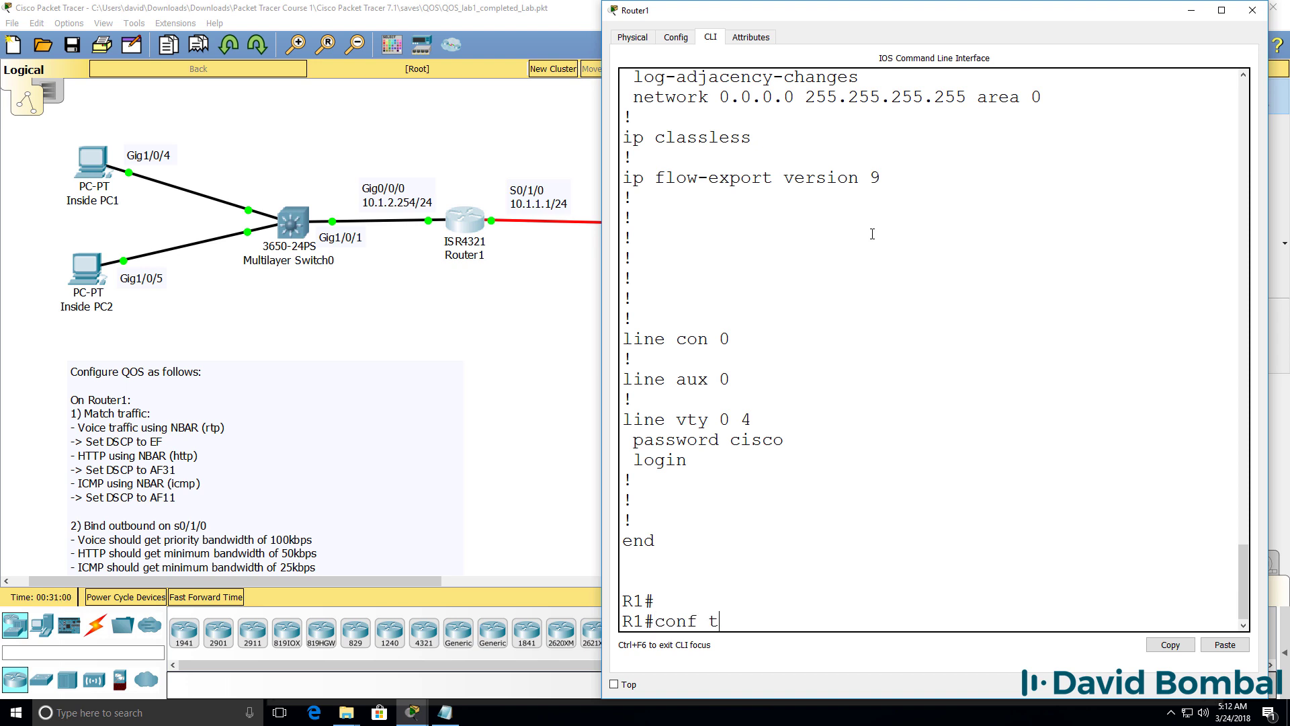
key("Return")
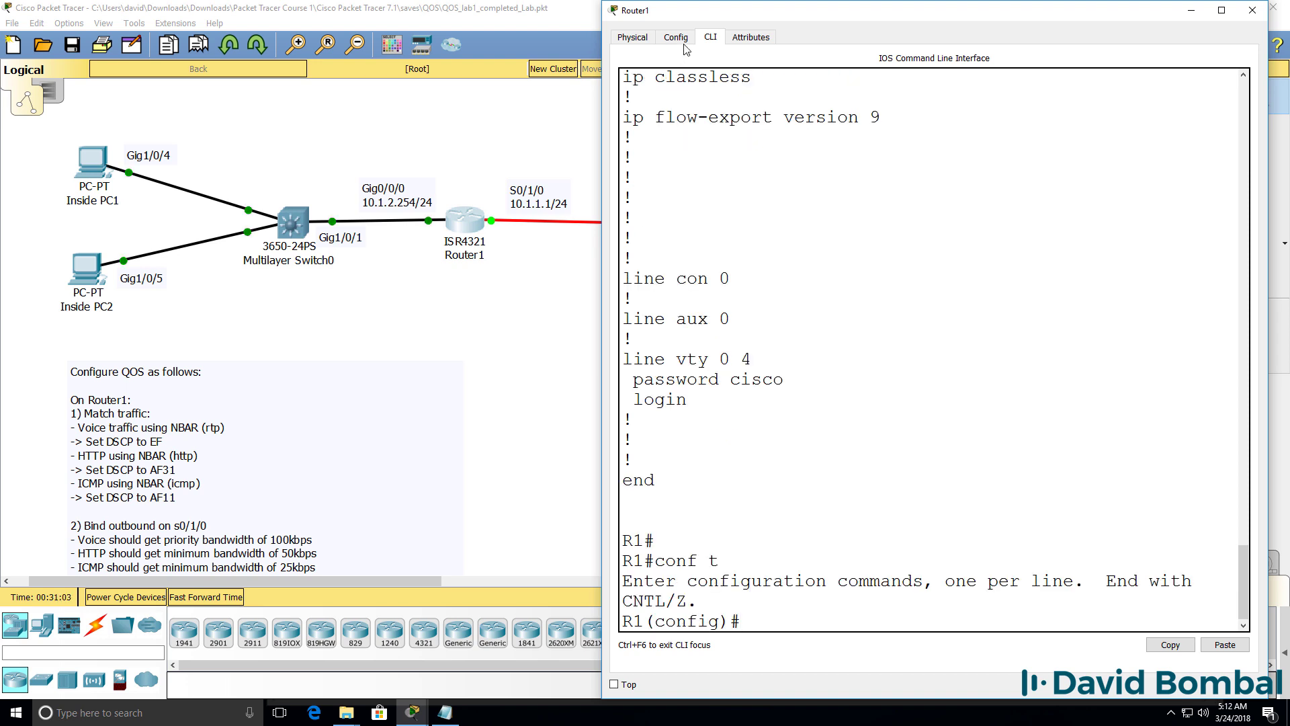
Step: Create class-map voice, noting the match-all and match-any options in the help
left_click_drag(718, 2, 782, 286)
scroll(789, 383, "down", 4)
type("clas")
key("Tab")
type("?")
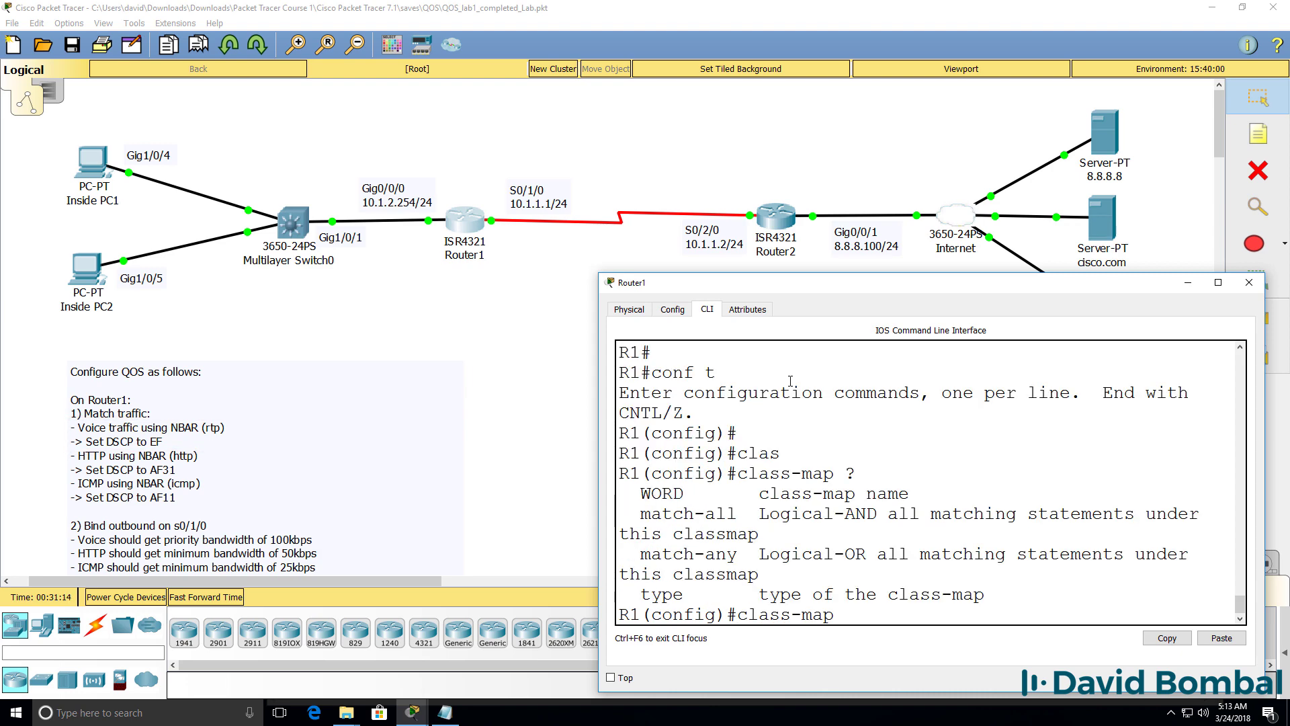
left_click_drag(599, 386, 477, 398)
type("voice")
key("Return")
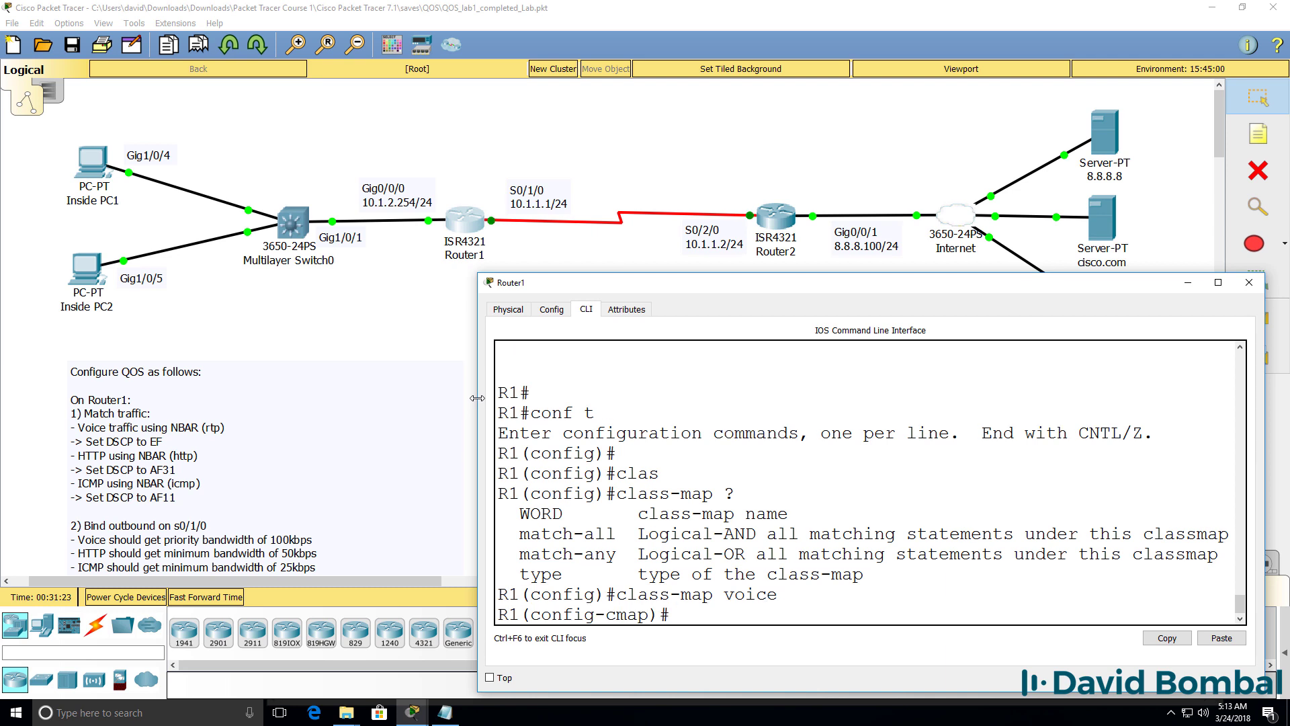
left_click_drag(507, 535, 617, 541)
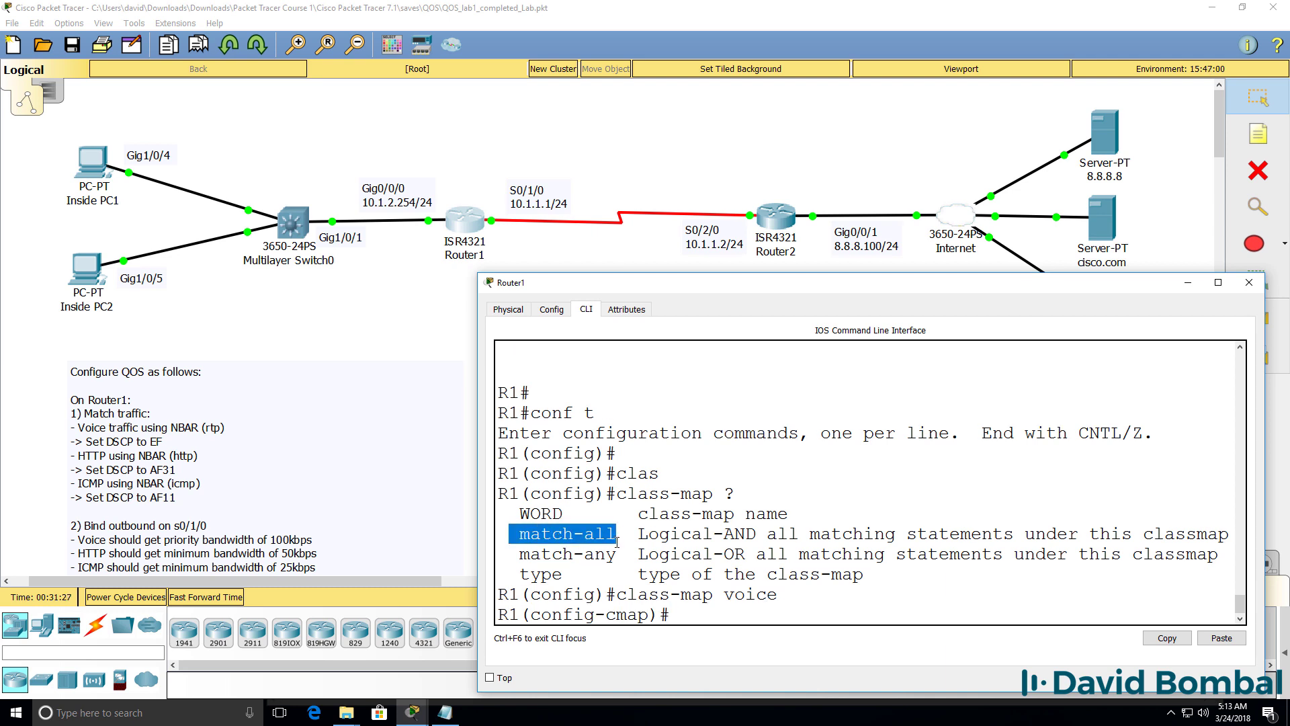
left_click_drag(509, 555, 670, 552)
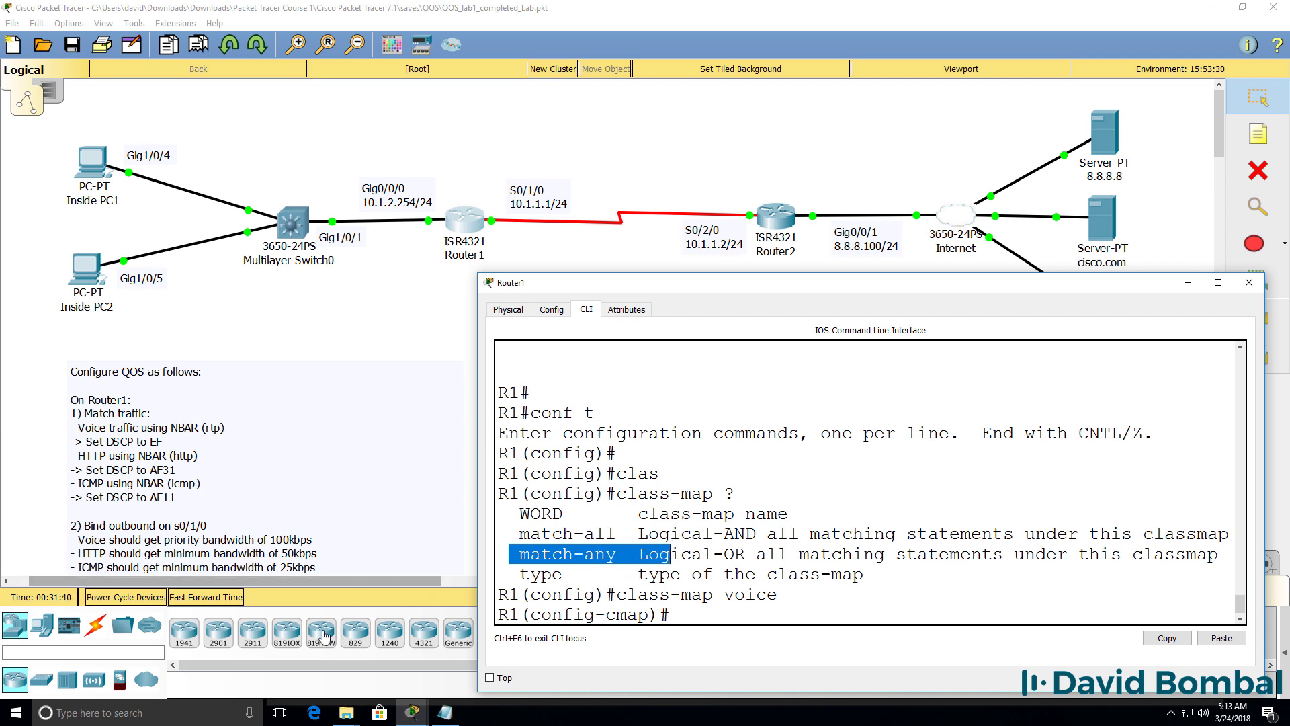
left_click(910, 598)
Step: Confirm voice is match-all via do sh run, then list the match criteria with match ?
type("do sh ru")
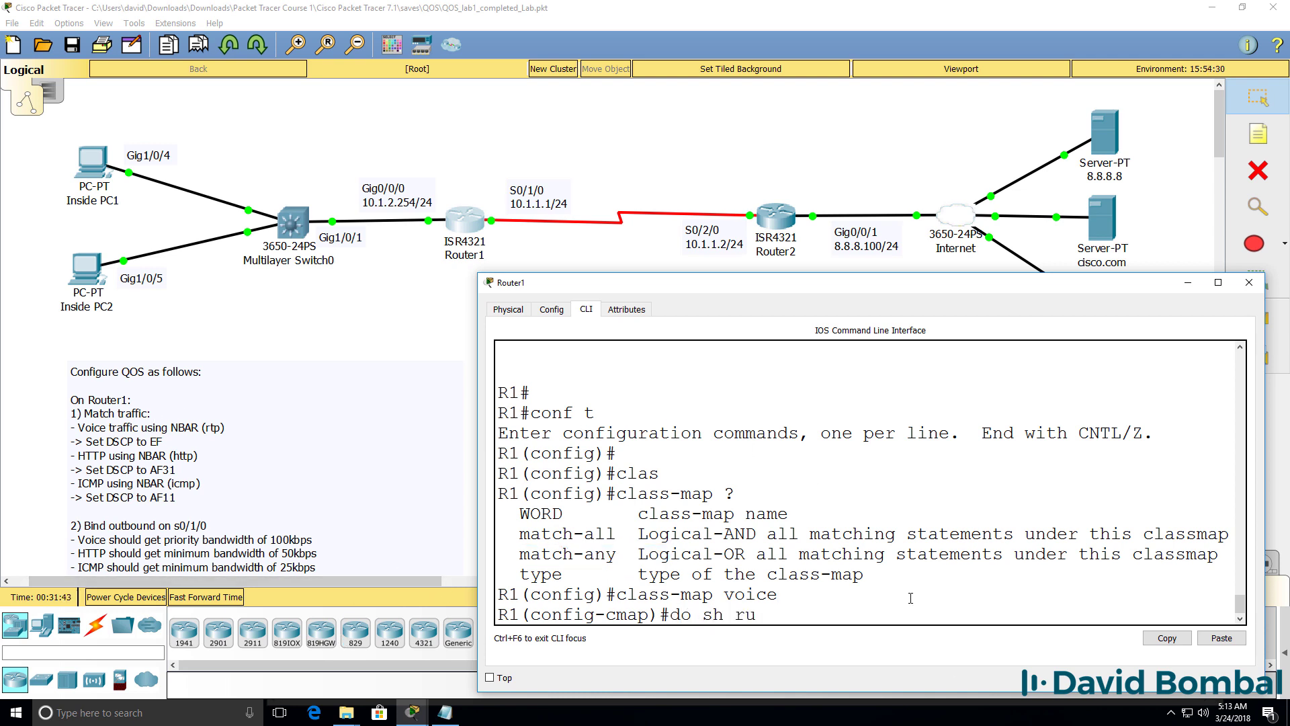
key("Return")
key("space")
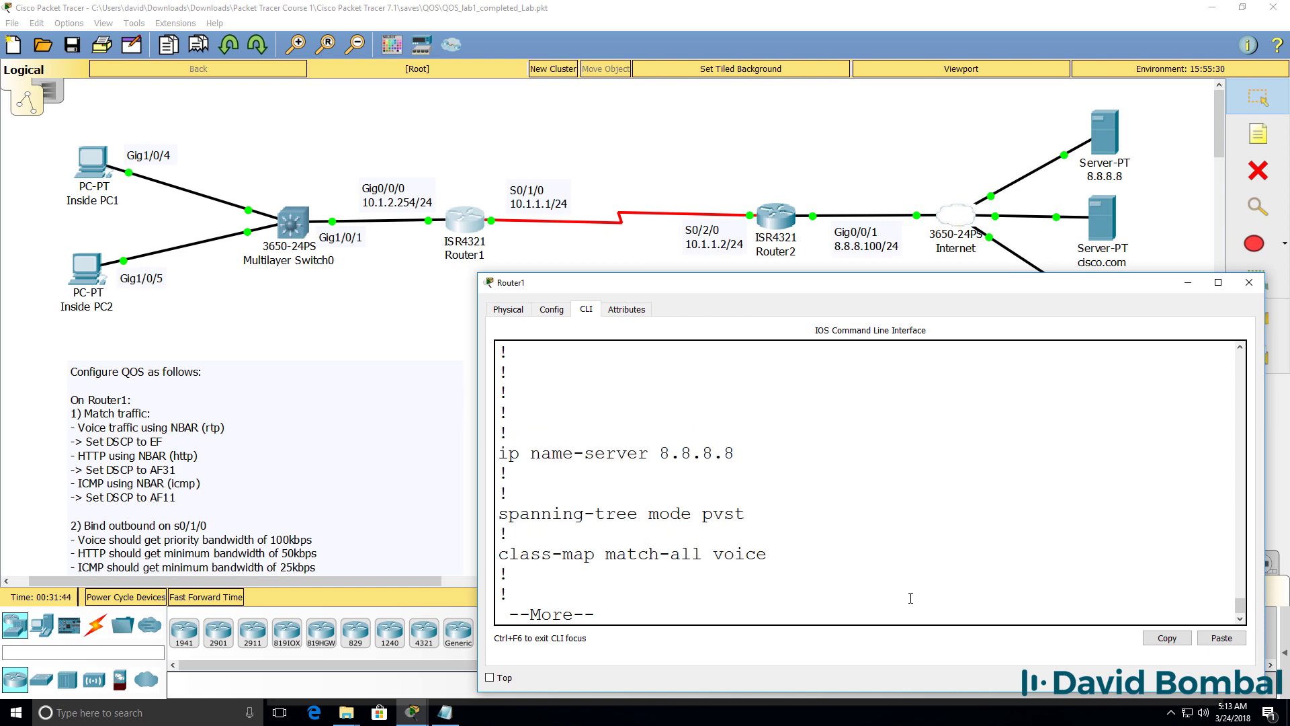
left_click_drag(706, 555, 606, 555)
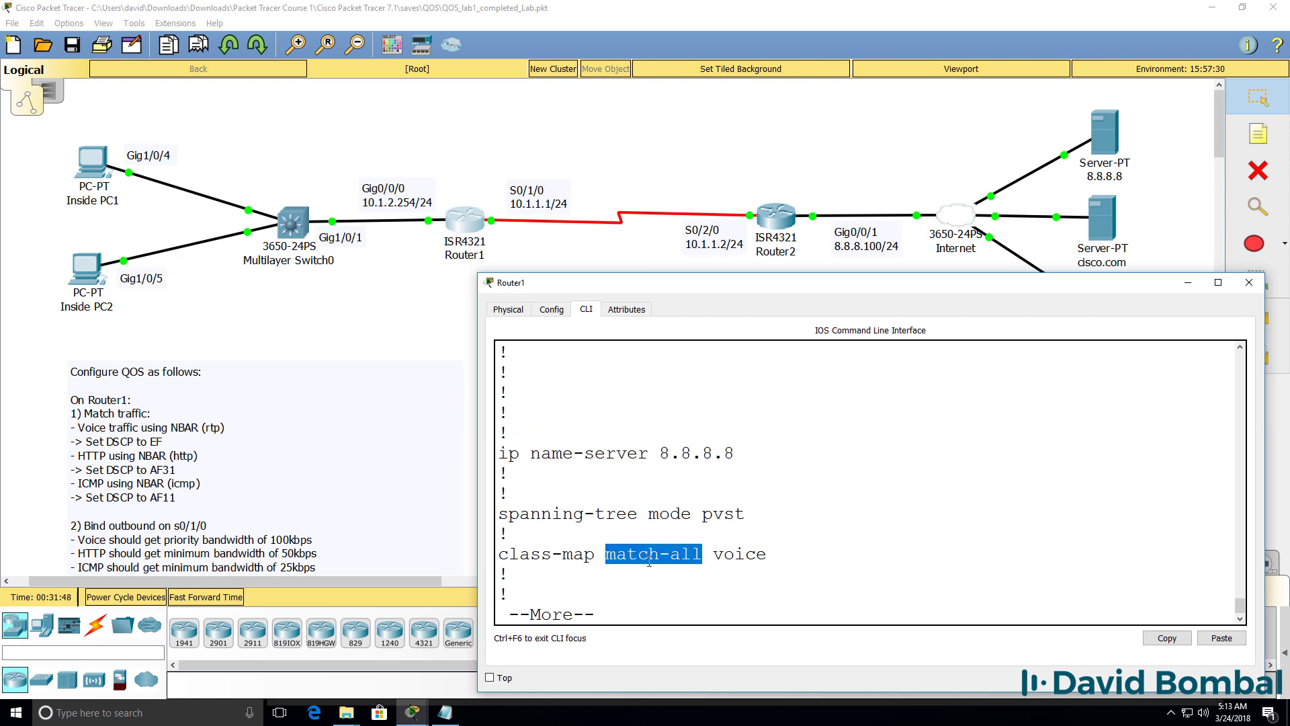
key("q")
type("ma")
type("c")
type("ch ?")
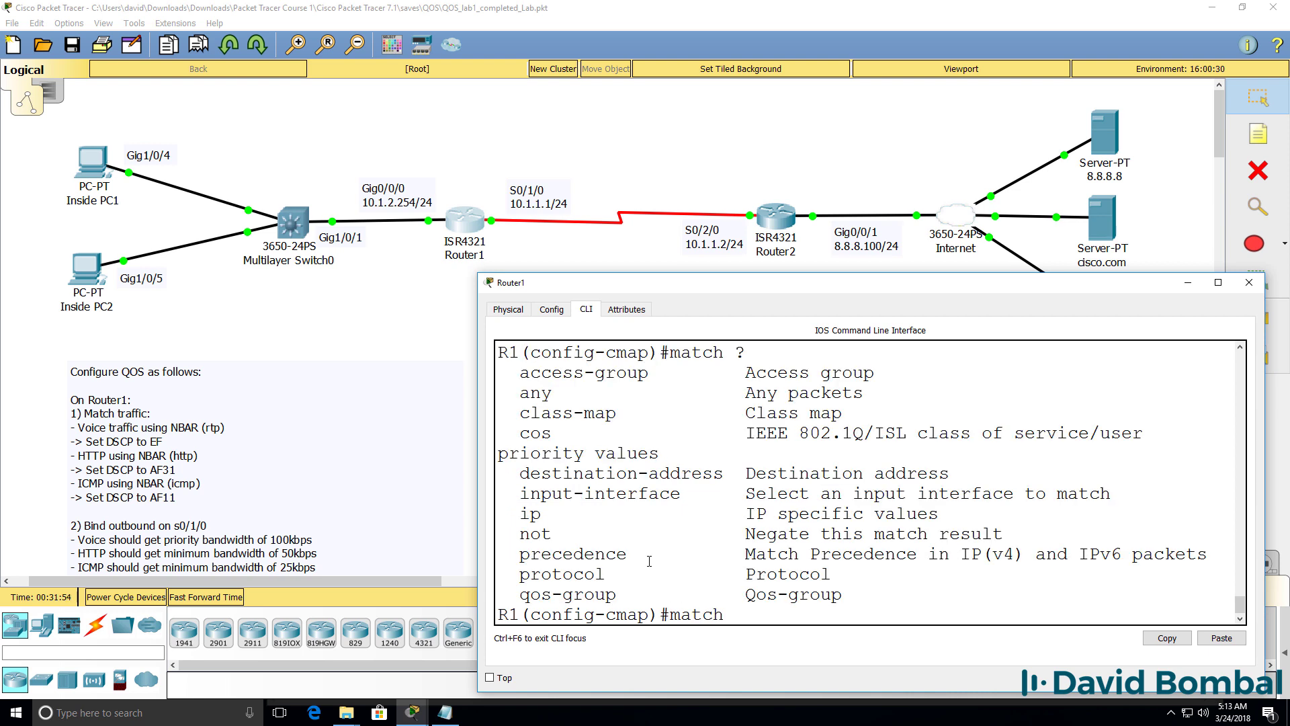
left_click_drag(476, 482, 422, 478)
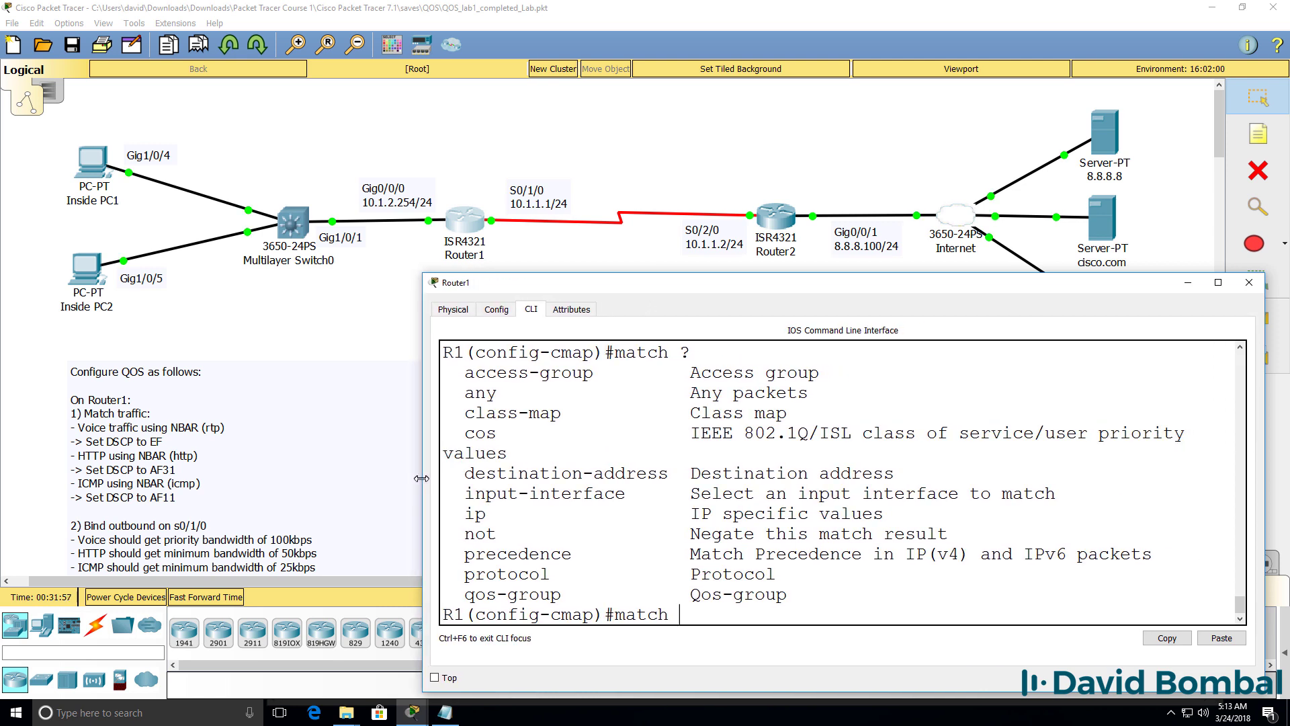
left_click_drag(606, 287, 631, 287)
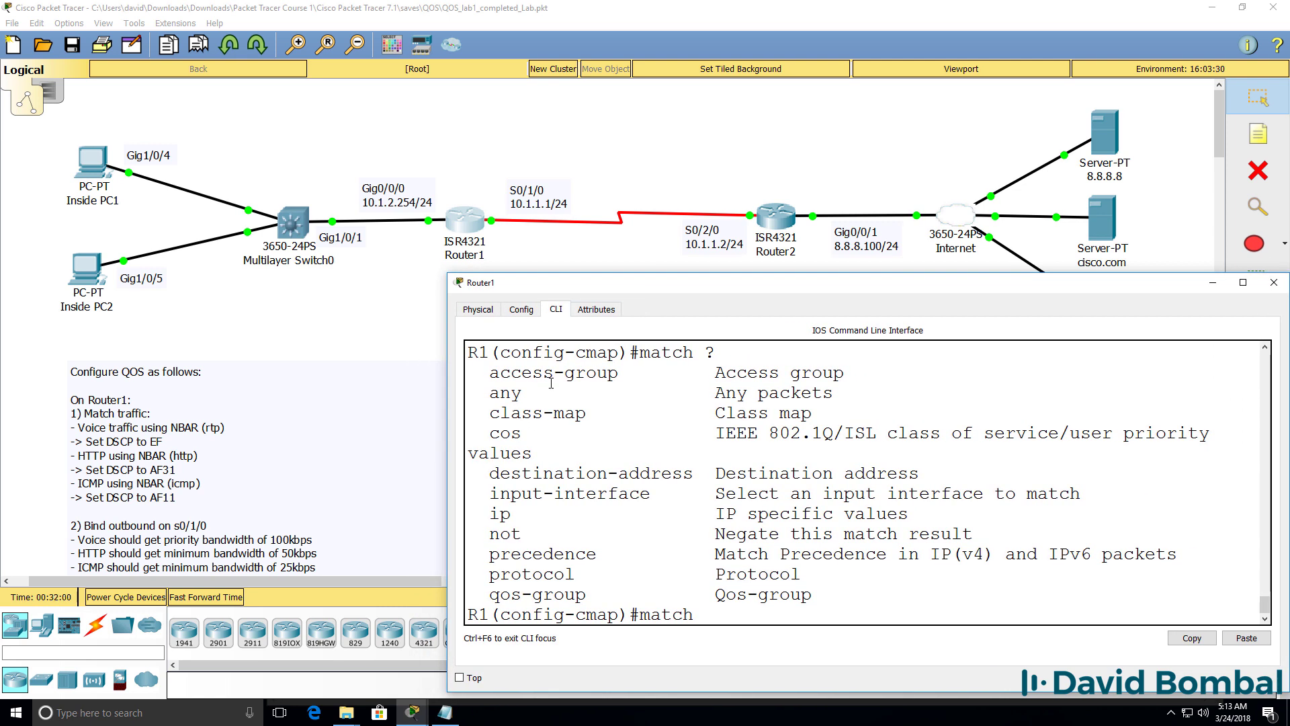
left_click_drag(459, 422, 397, 425)
Step: Add 'match protocol rtp' to the voice class-map, then exit to global configuration
type("pro ?")
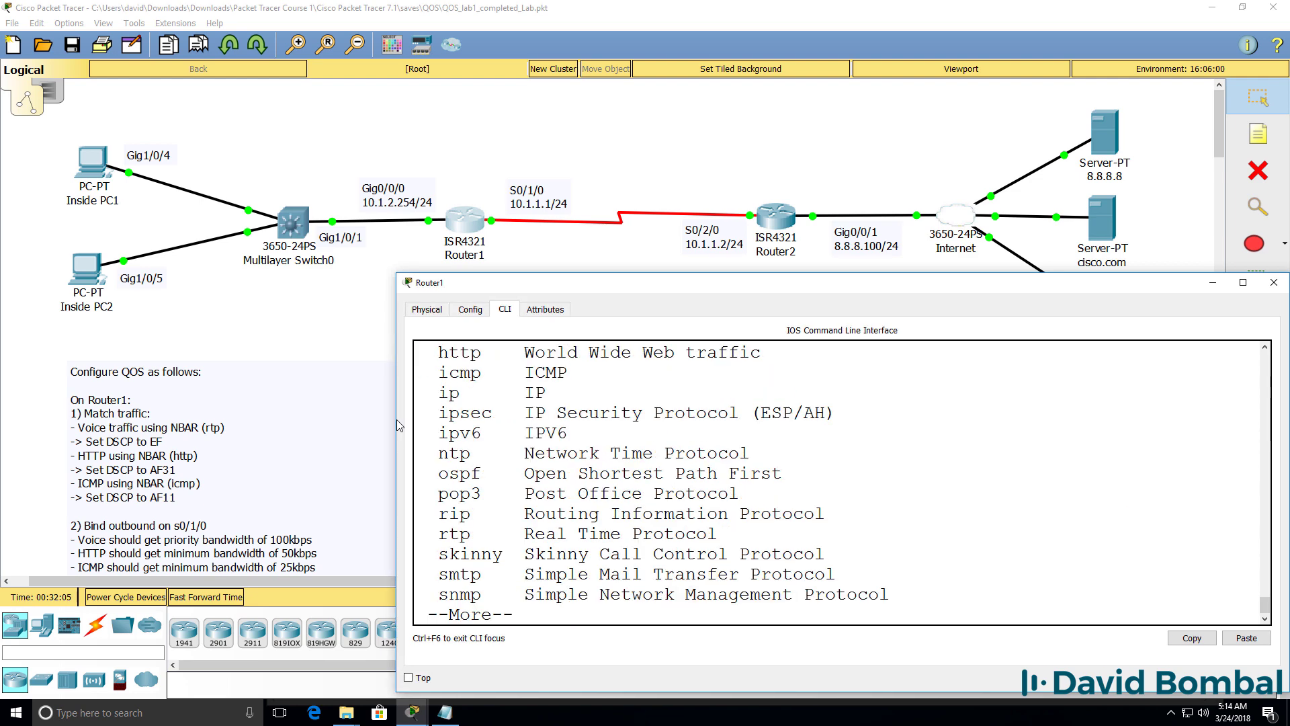
scroll(847, 430, "up", 3)
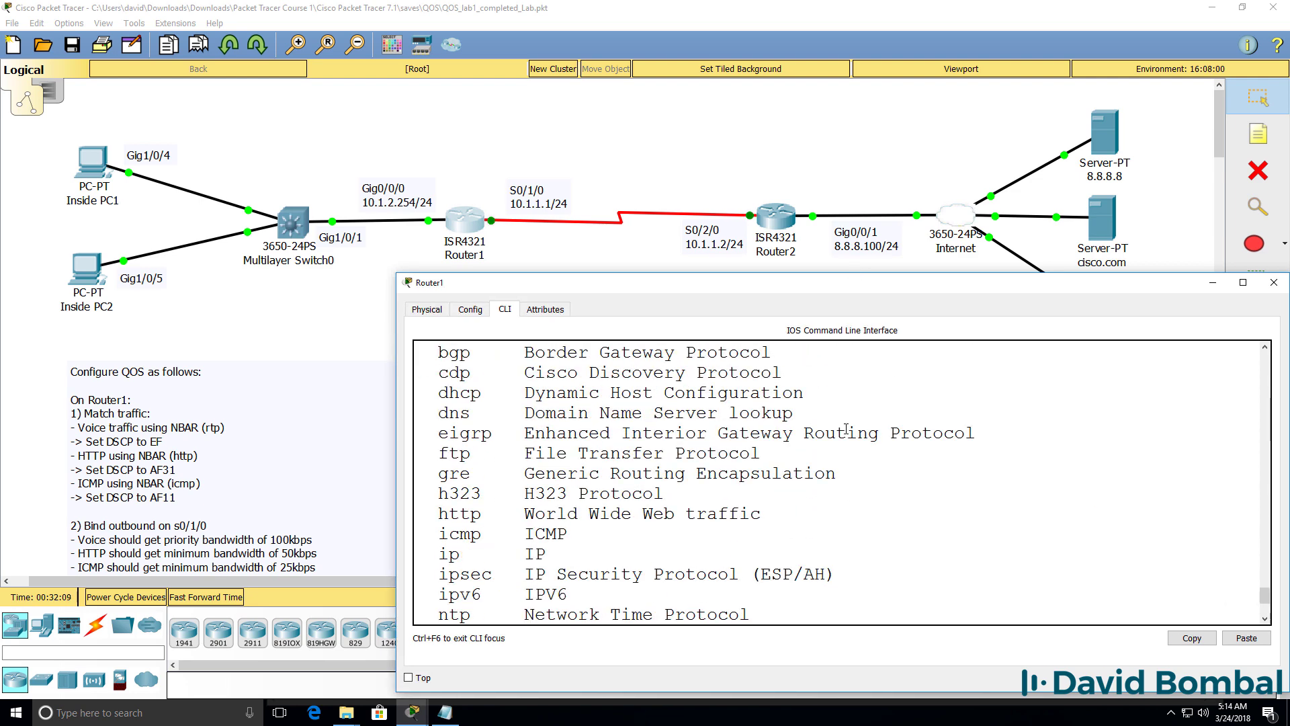
scroll(846, 430, "up", 2)
scroll(845, 428, "down", 2)
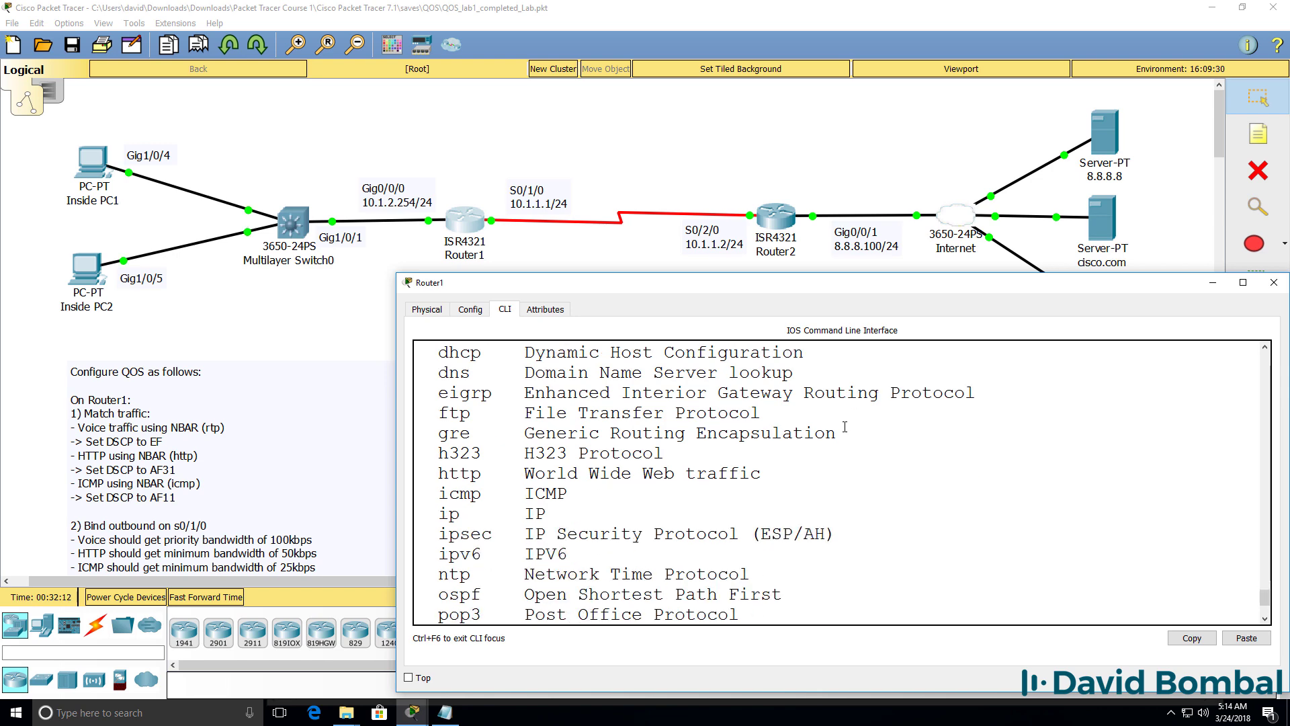
scroll(844, 427, "down", 2)
left_click_drag(423, 542, 720, 532)
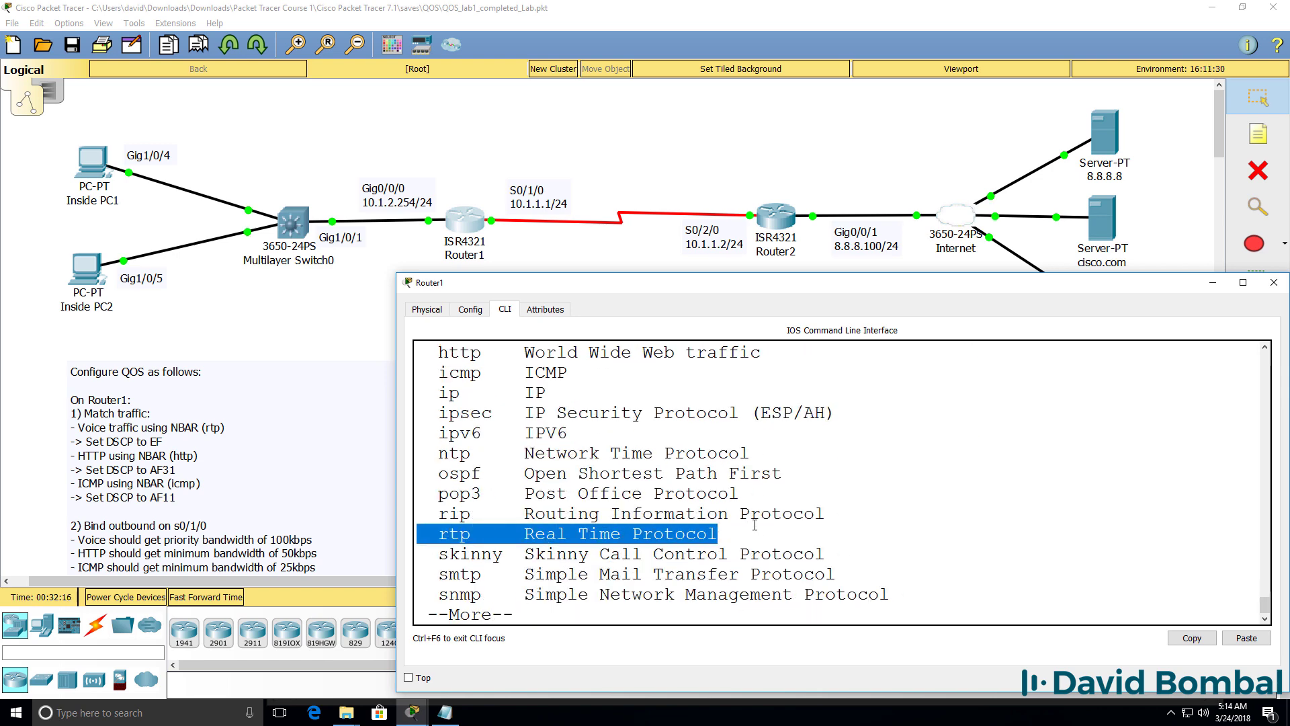
type("qrtp")
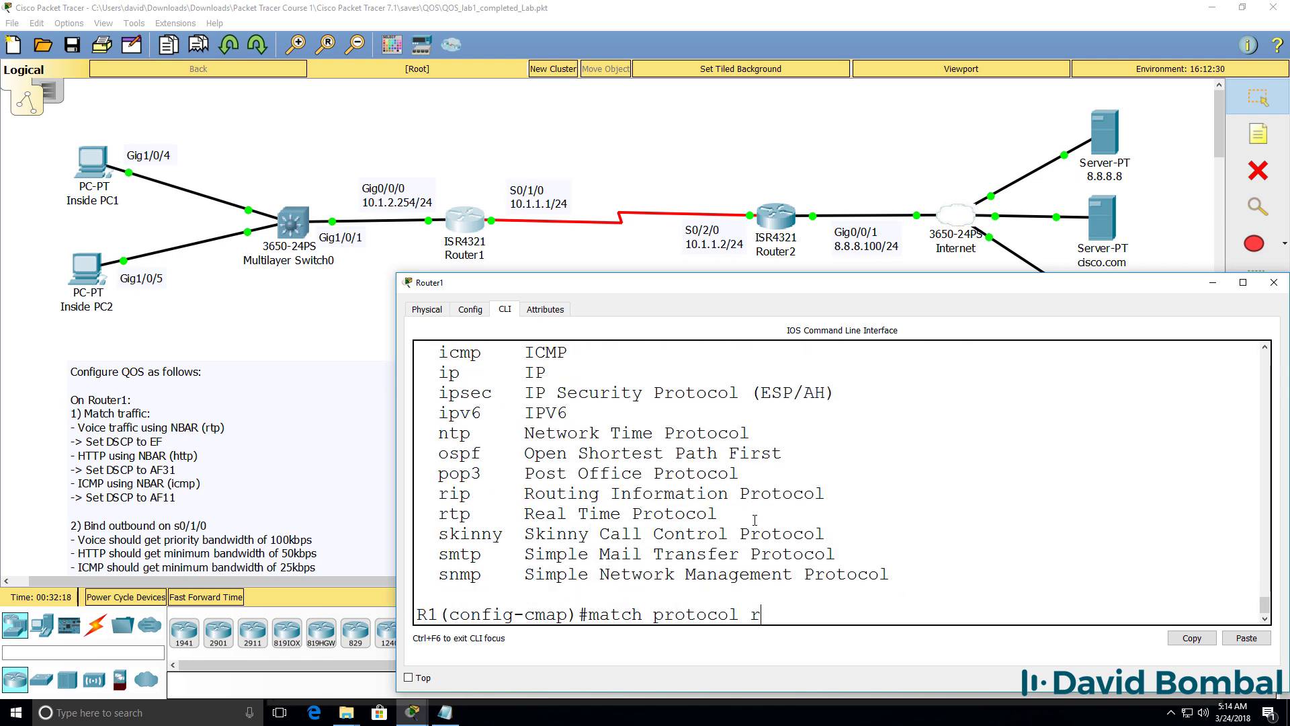
key("Return")
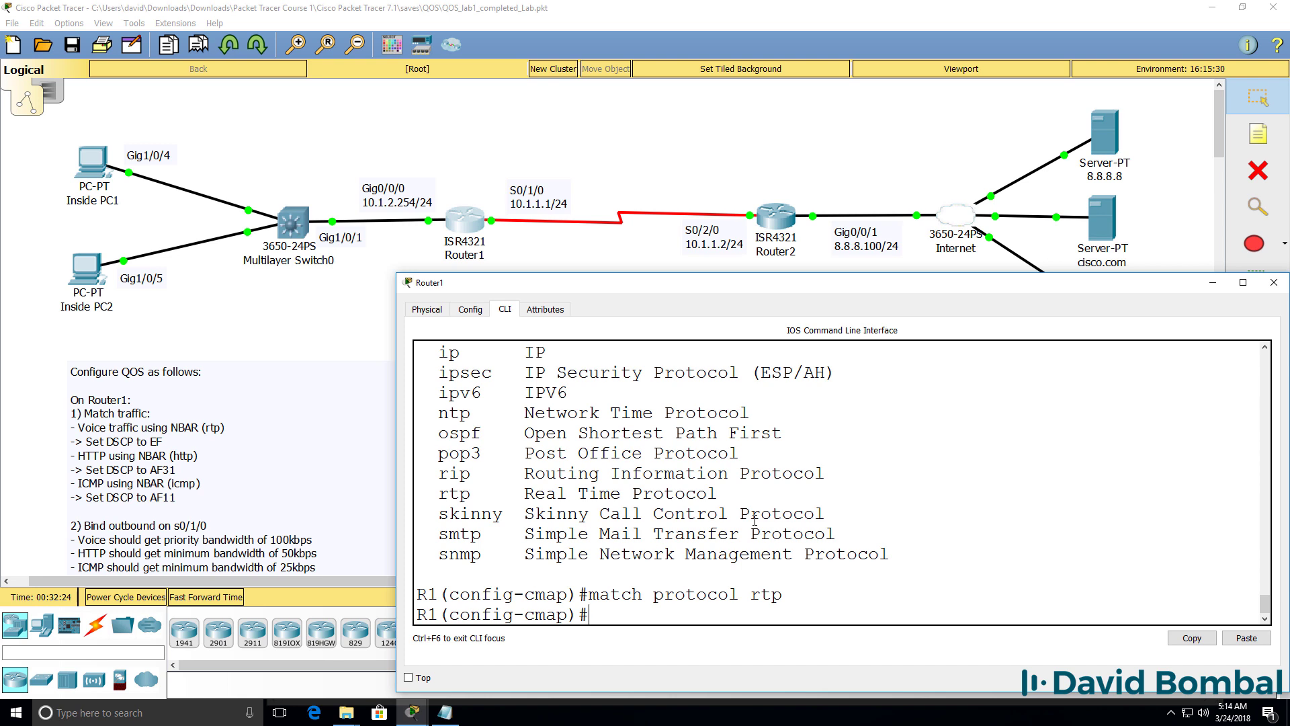
type("exit")
key("Return")
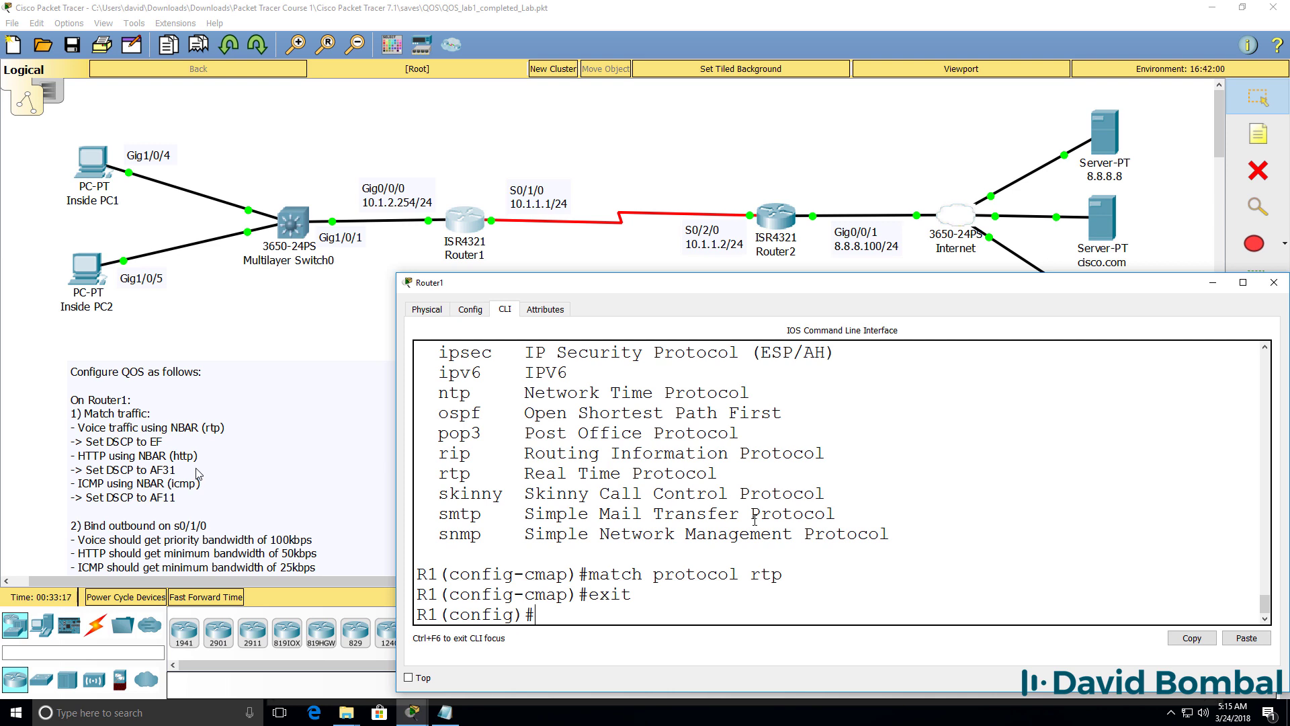
Step: Create class-map http containing 'match protocol http', checking the protocol help list
type("class")
type("-")
key("Tab")
type("ht")
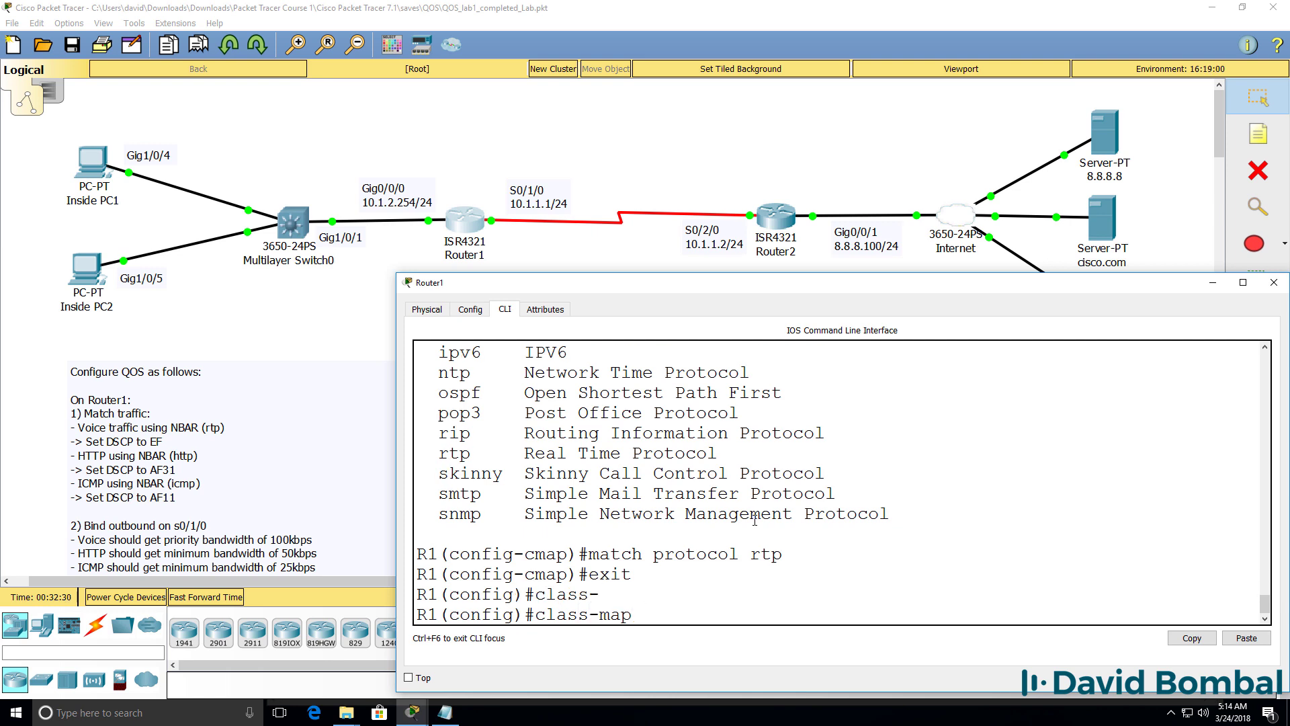
type("t")
type("p")
key("Return")
type("mat")
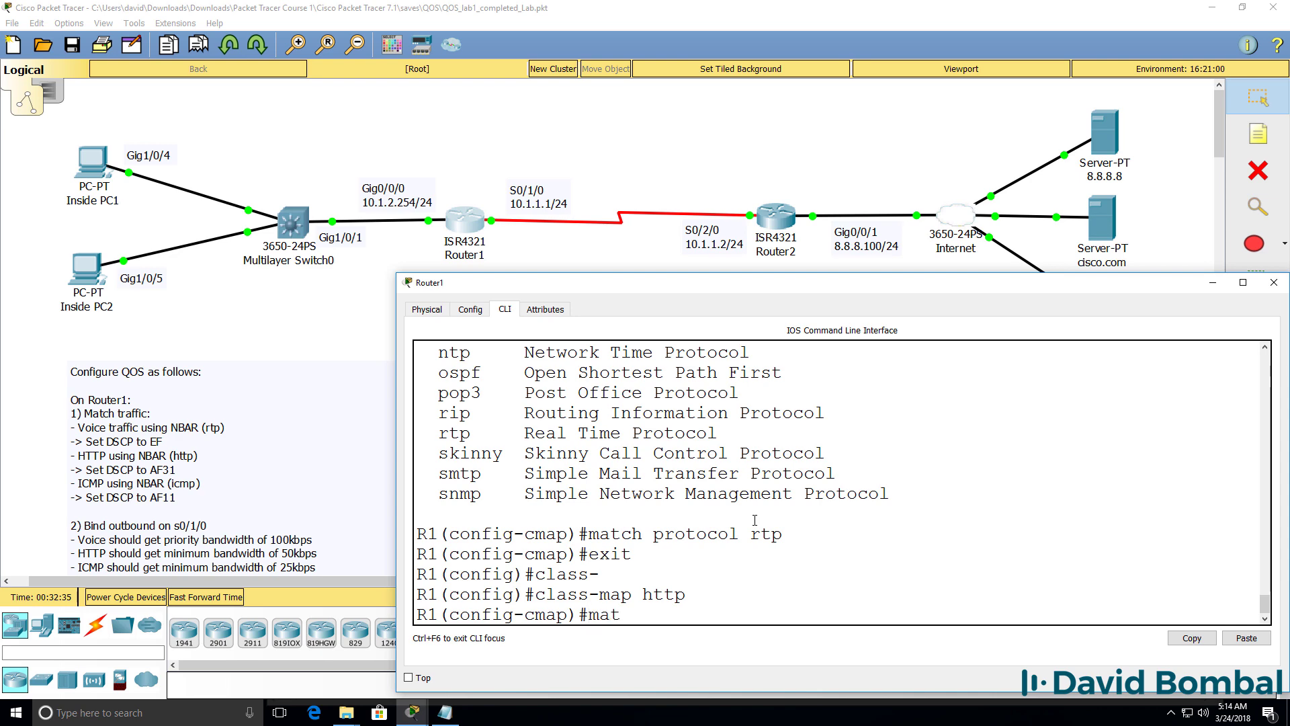
type("ch pro")
key("Tab")
type("?")
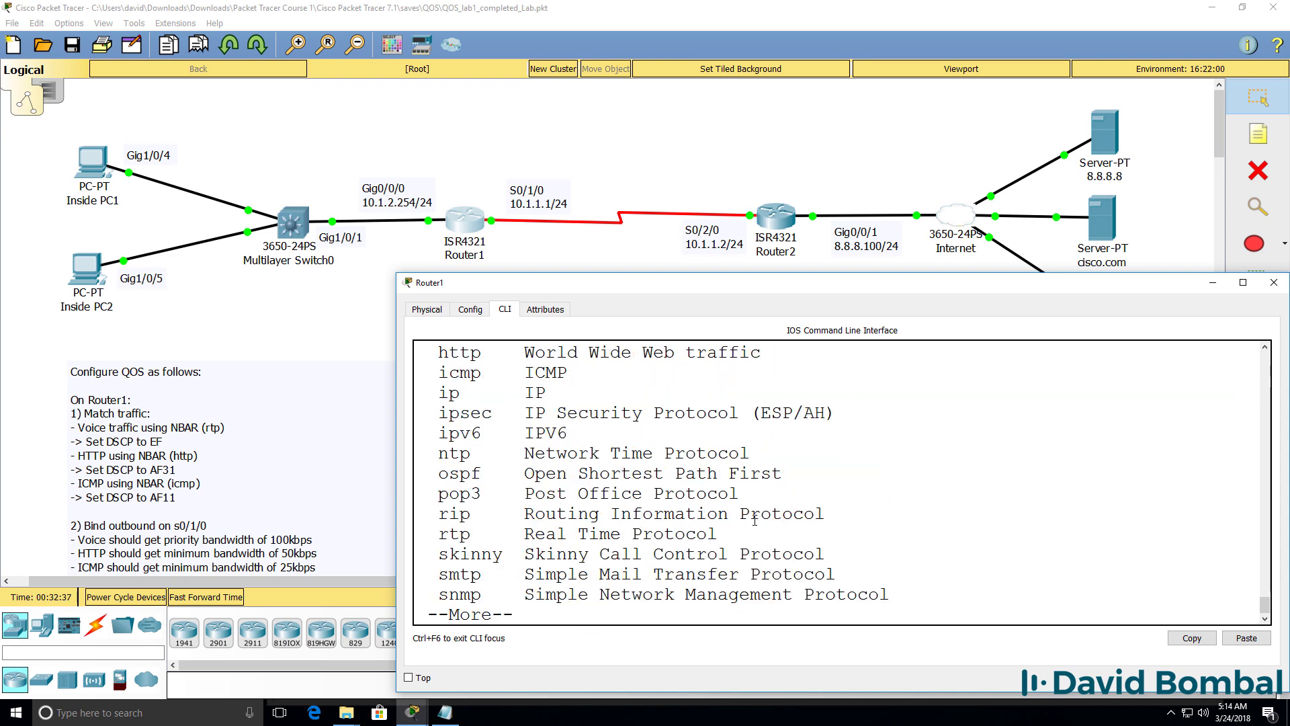
key("space")
type("http")
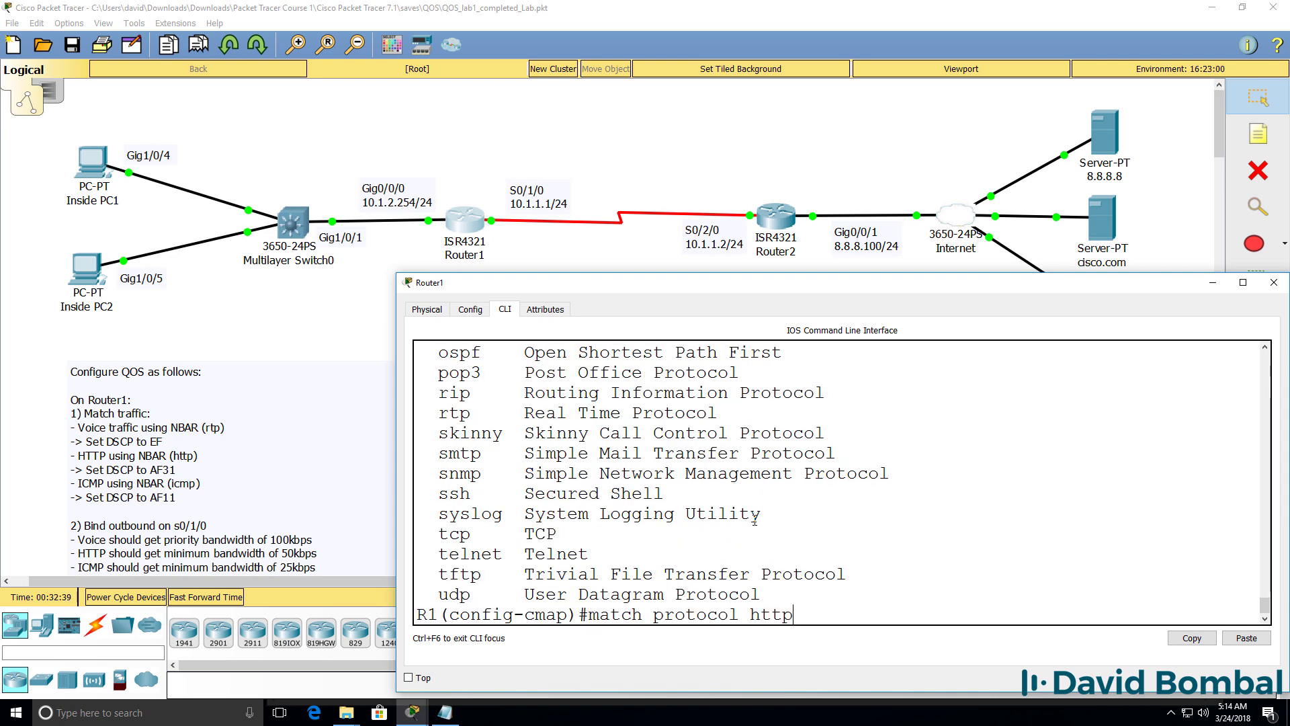
key("Return")
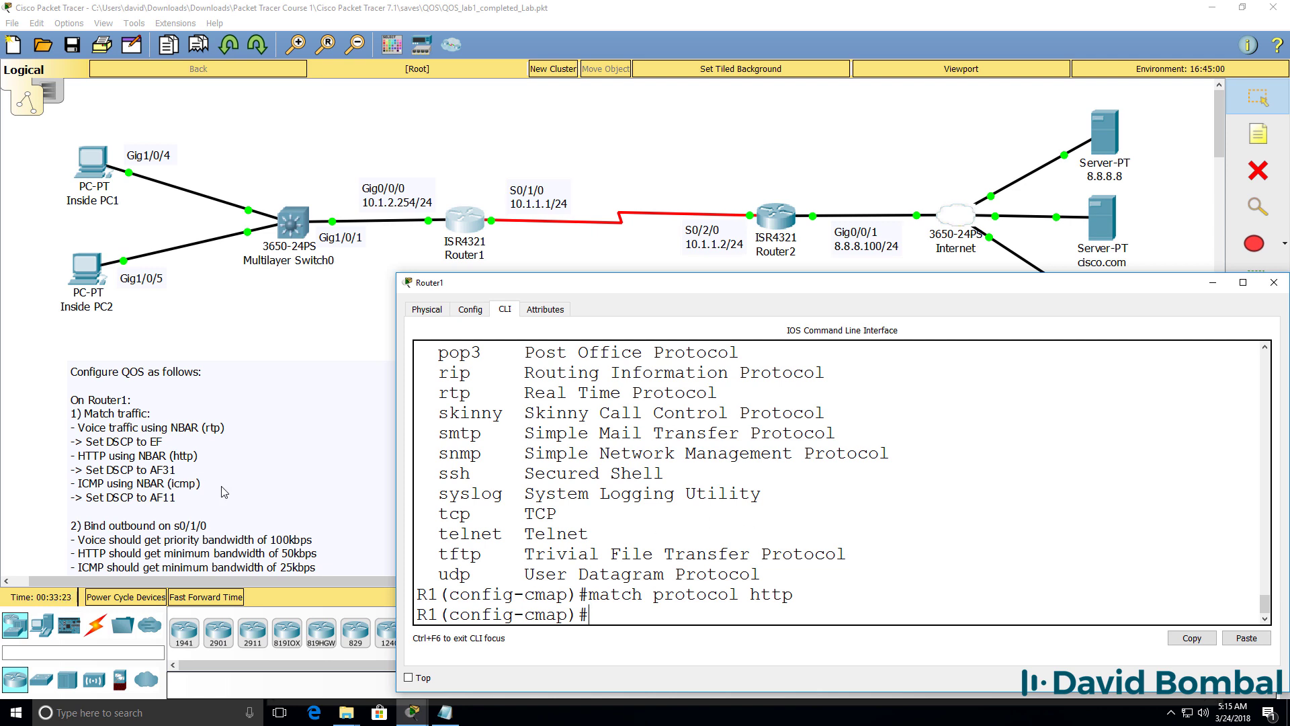
Step: Exit the http class-map and create a new class-map named icmp
type("exit")
key("Return")
type("mat")
key("BackSpace")
key("BackSpace")
key("BackSpace")
type("clas")
key("Tab")
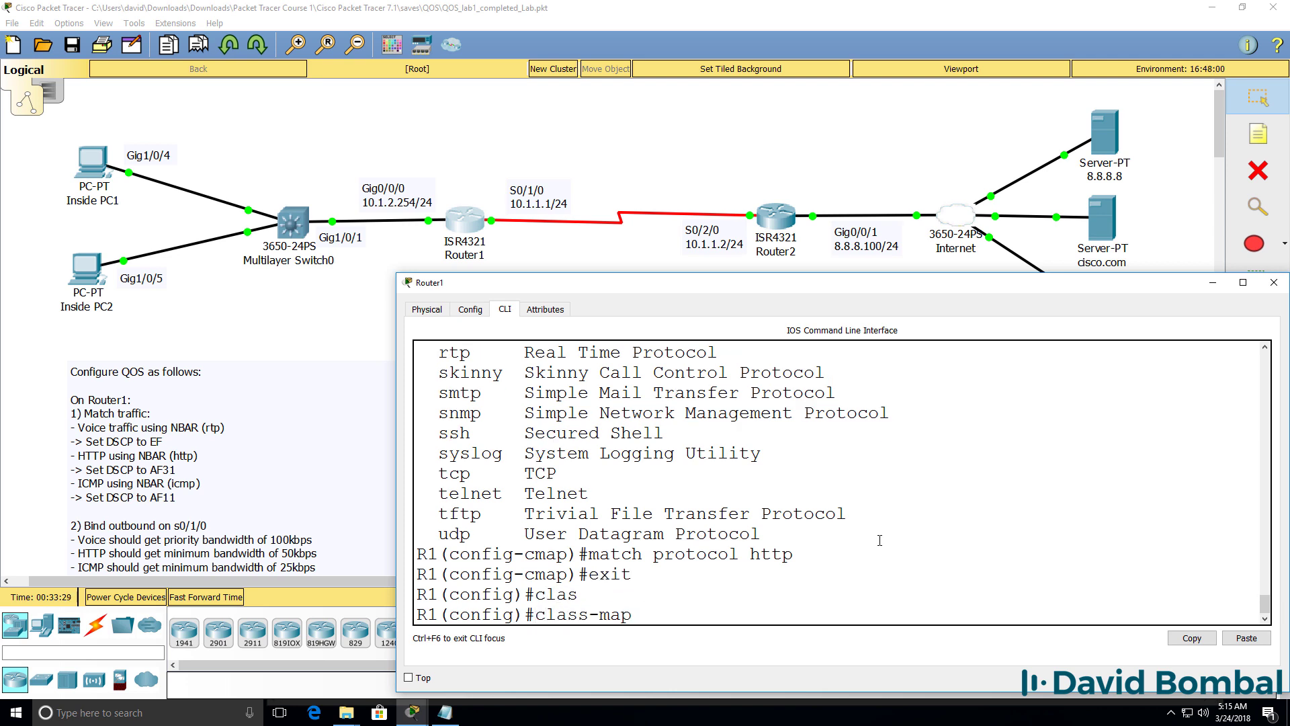
type("icmp")
key("Return")
Step: Add 'match protocol icmp', then end configuration back to privileged mode
type("mat")
key("BackSpace")
key("BackSpace")
key("BackSpace")
type("?mat")
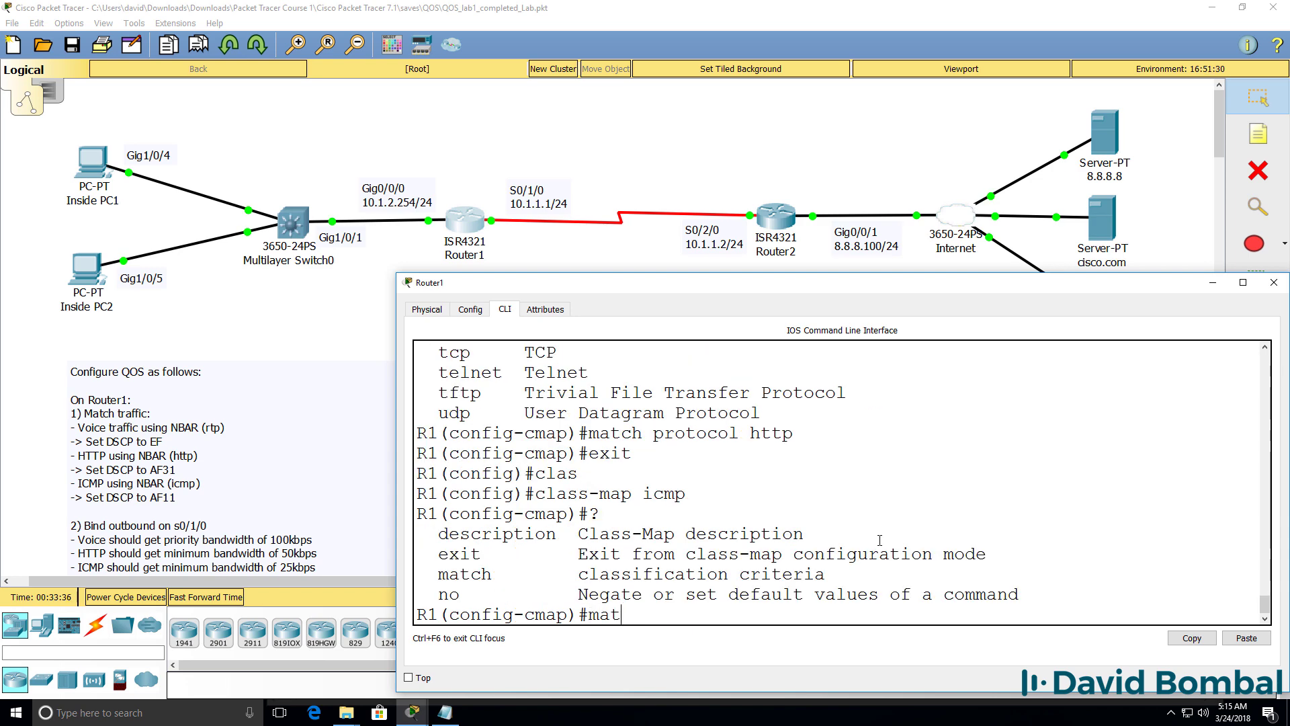
type("ch ")
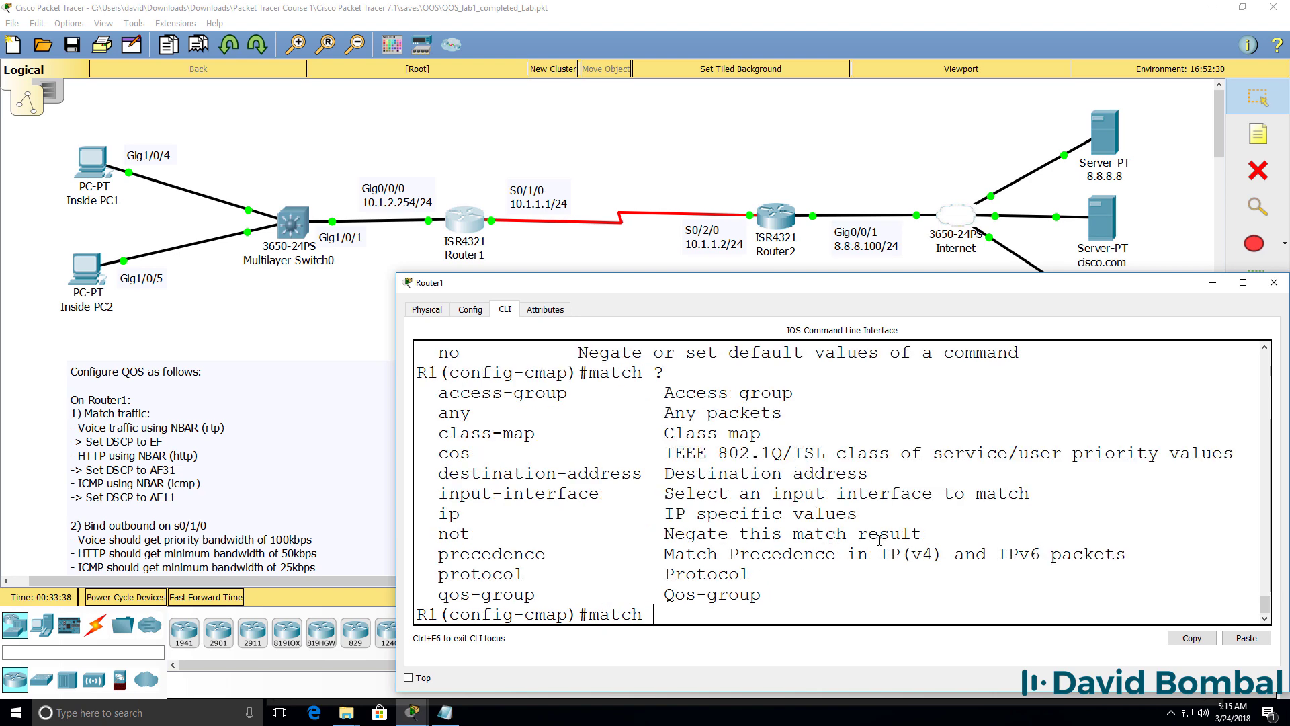
type("?pr")
key("Tab")
type("?")
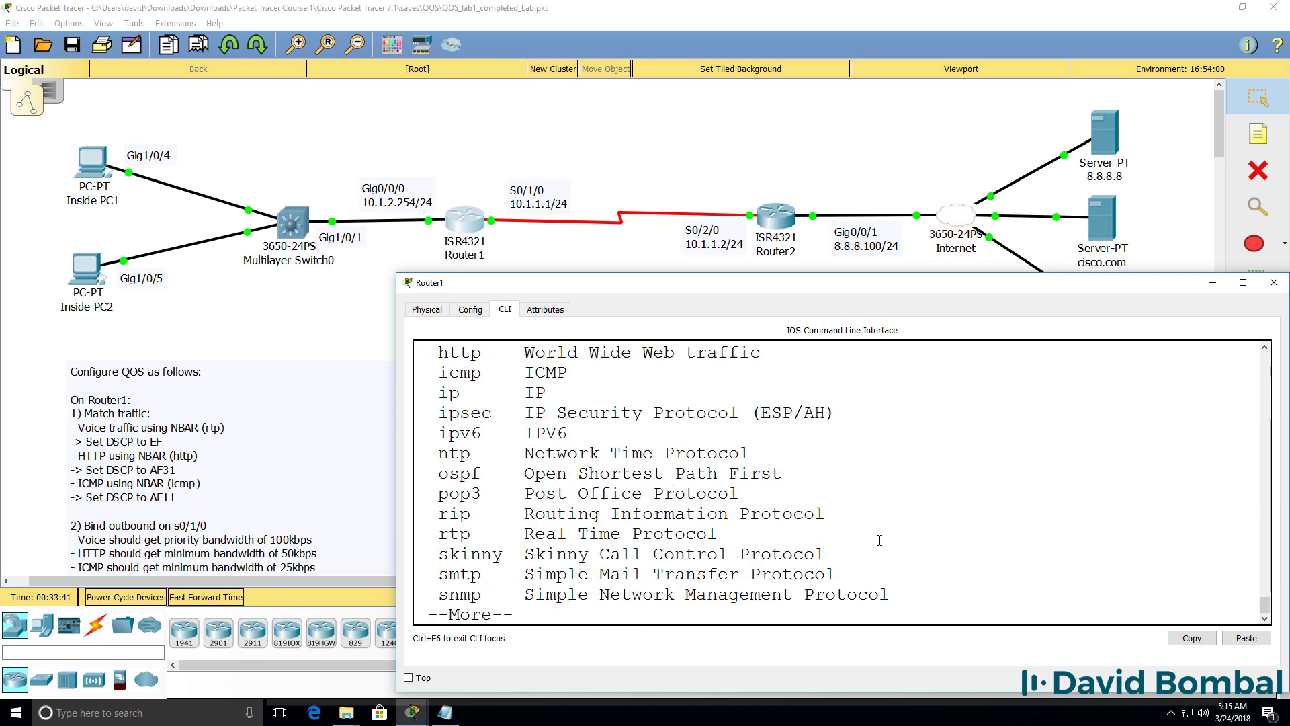
key("space")
type("icmp")
key("Return")
type("end")
key("Return")
key("Return")
type("sh r")
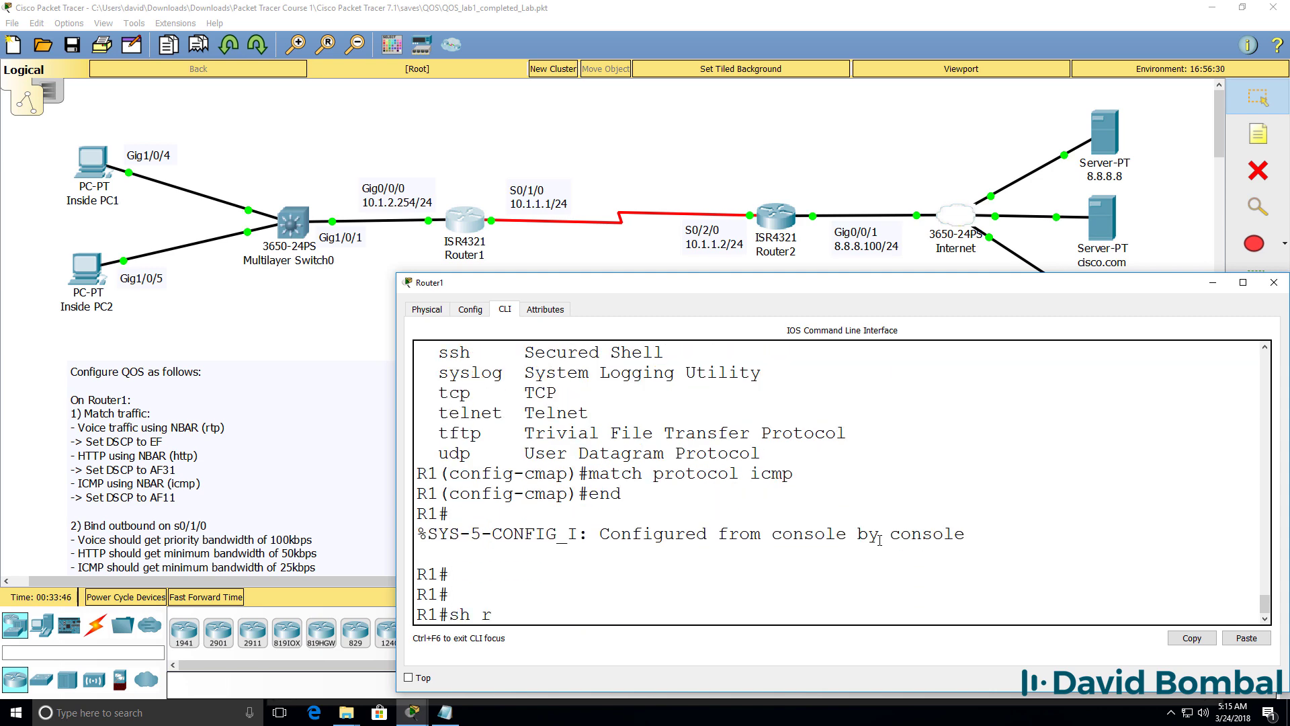
type("un")
key("Return")
Step: Page the running config and highlight the voice (rtp), http and icmp class-map entries
key("space")
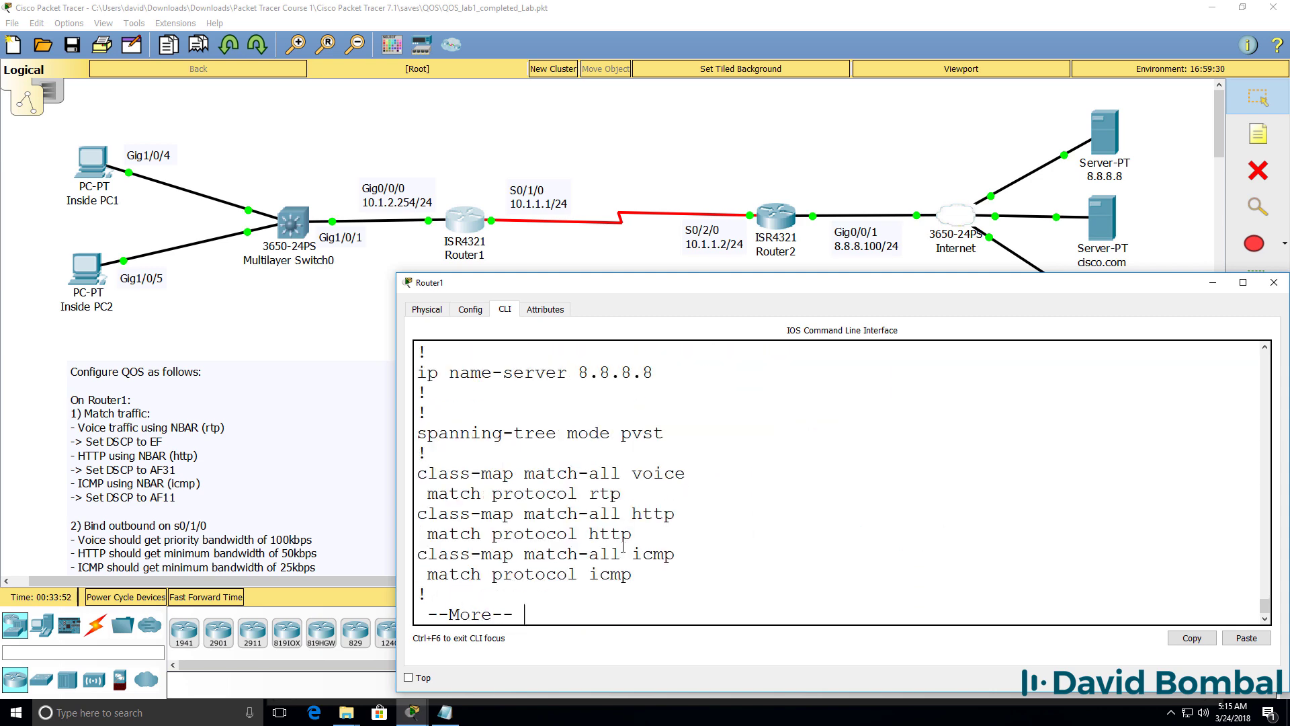
left_click_drag(675, 514, 624, 554)
double_click(626, 536)
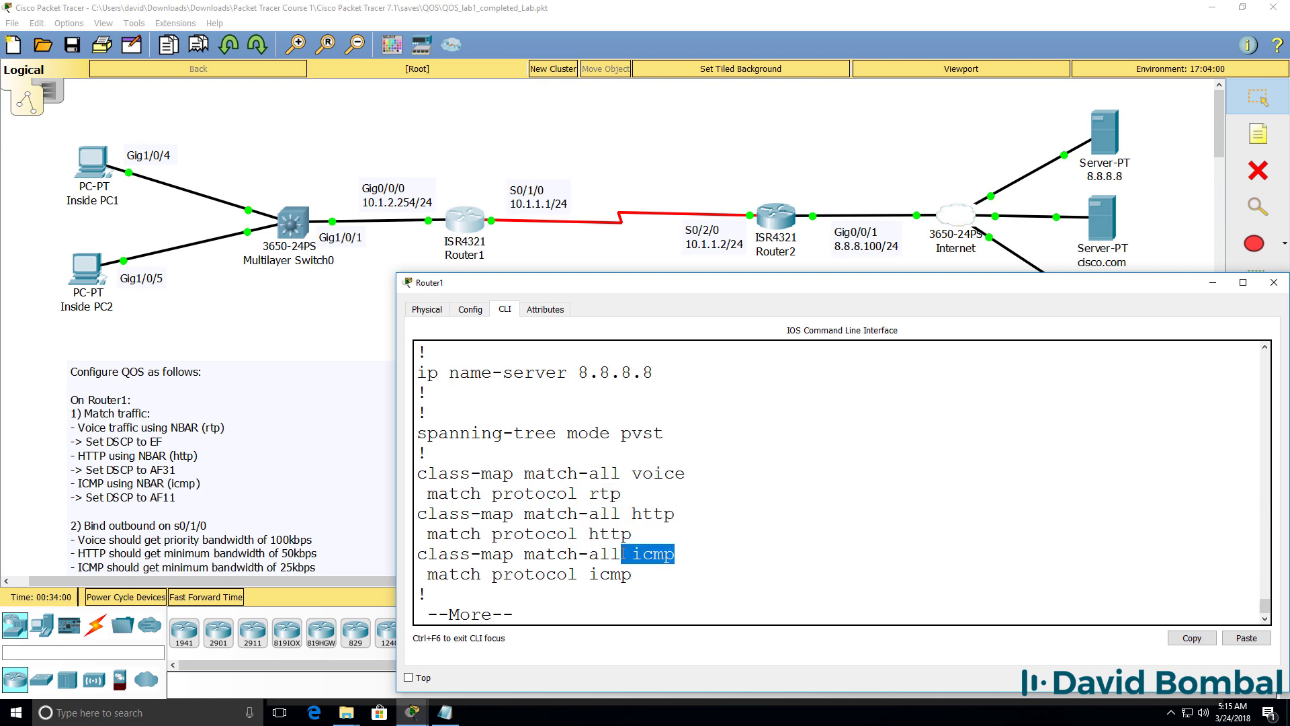
double_click(592, 575)
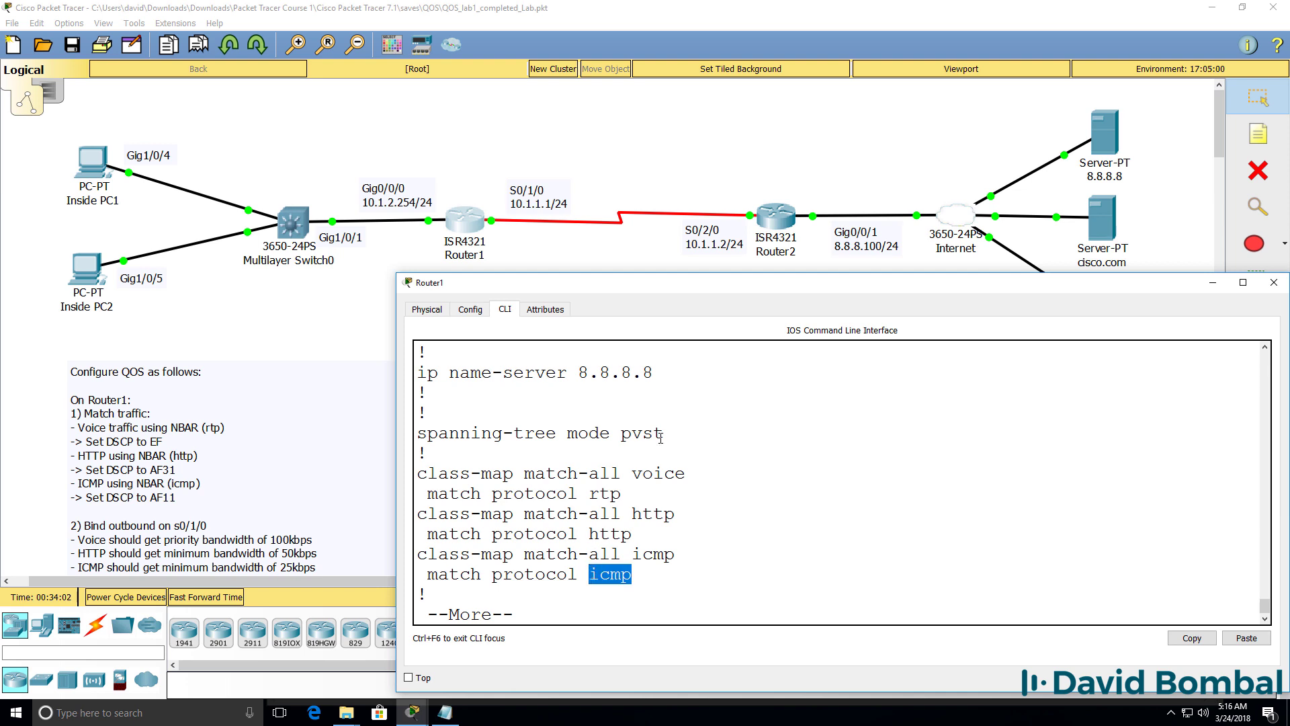
mouse_move(686, 473)
left_mouse_down()
mouse_move(630, 470)
mouse_move(574, 493)
mouse_move(687, 478)
left_mouse_up()
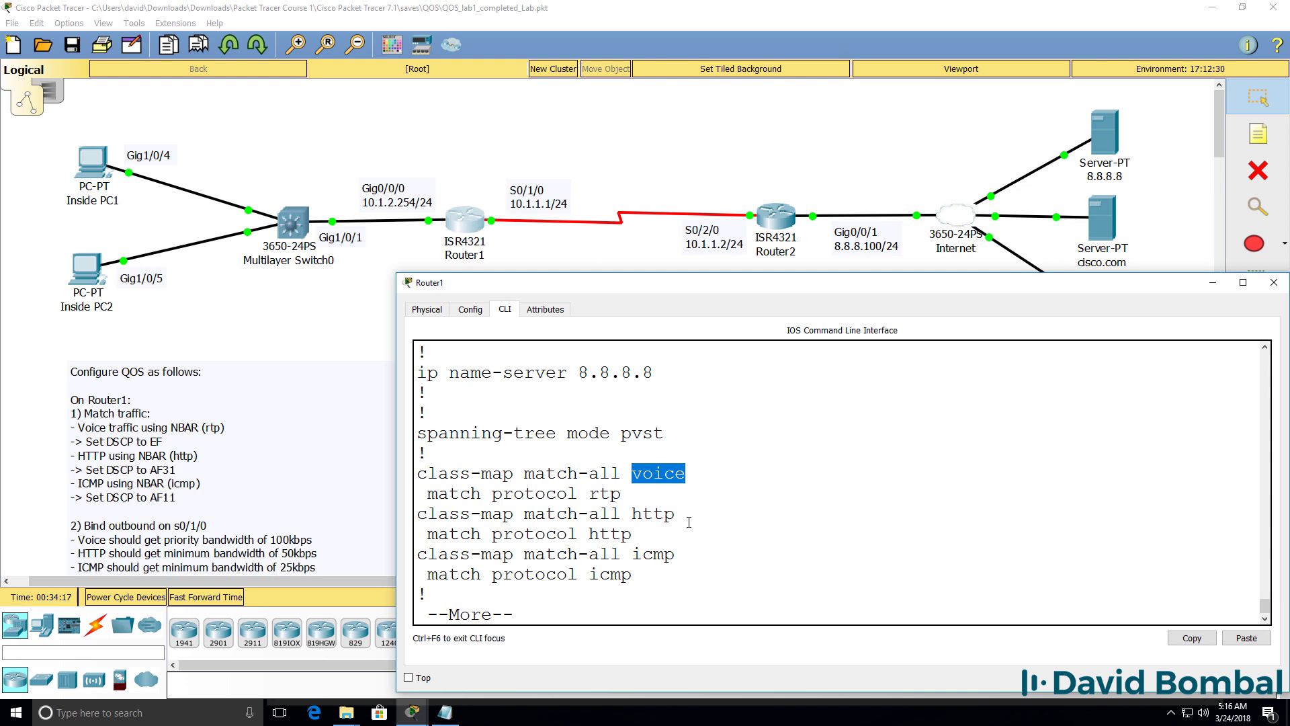
key("space")
Step: Enter global configuration and create the policy-map named mark
type("conf t")
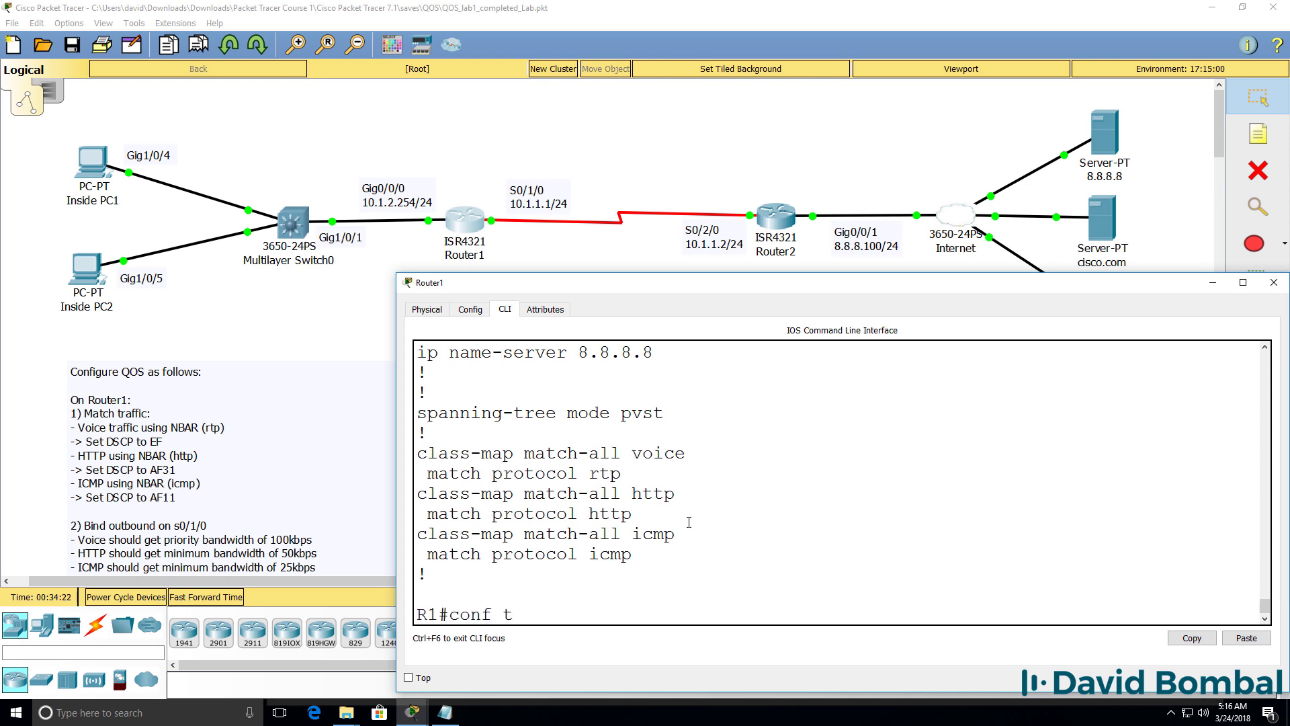
key("Return")
type("pol")
key("Tab")
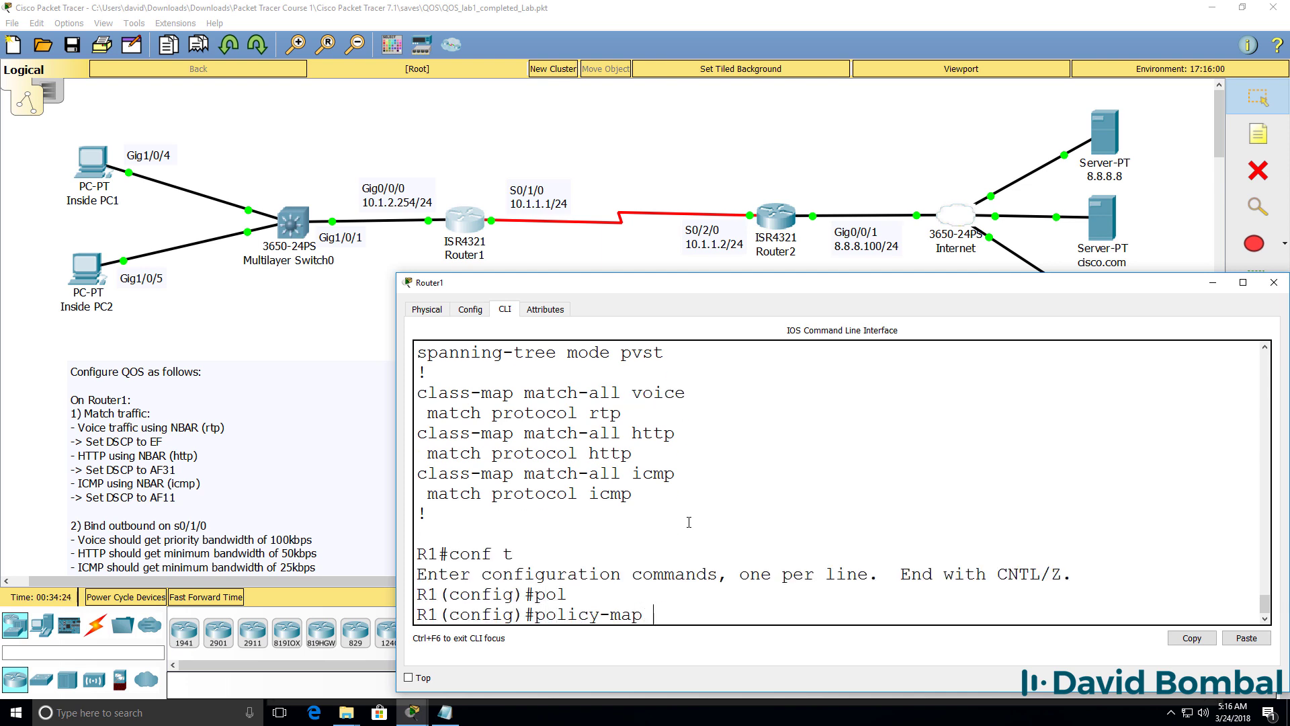
type("?")
type("mark")
key("Return")
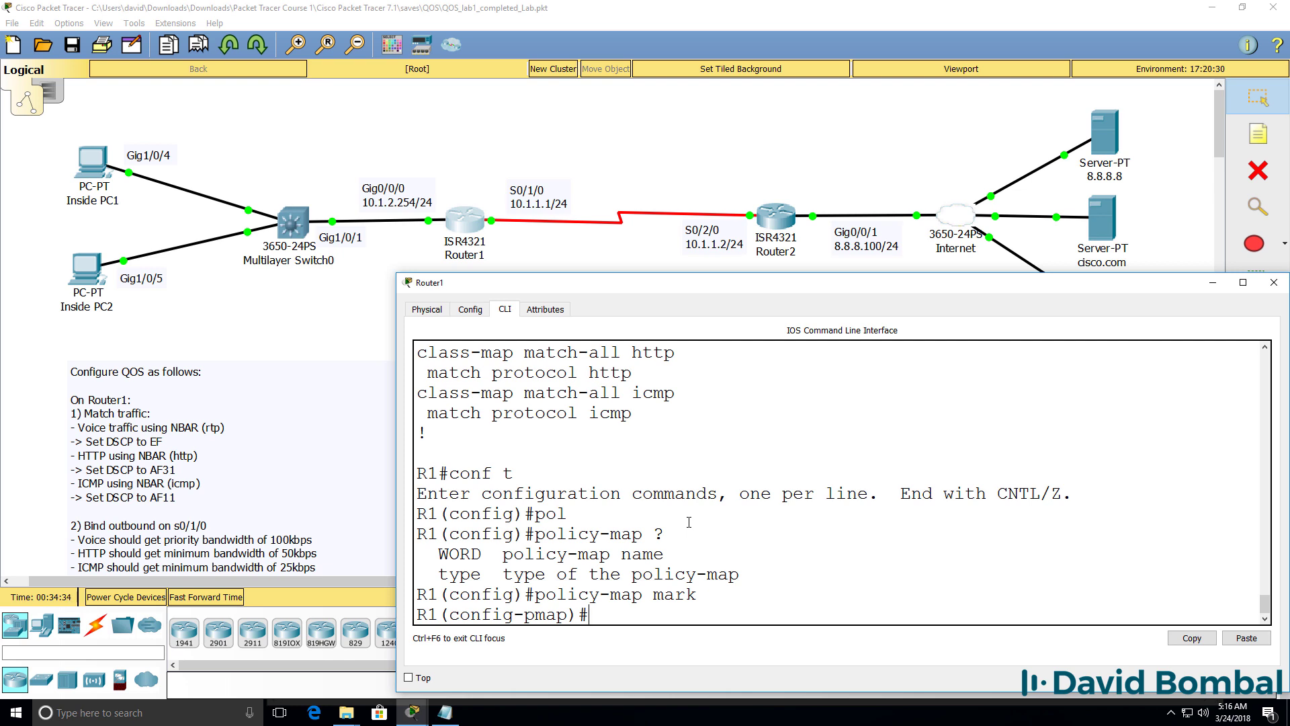
Step: Try adding an undefined class test (rejected), then add class voice to the policy
type("clas")
key("Tab")
type("?")
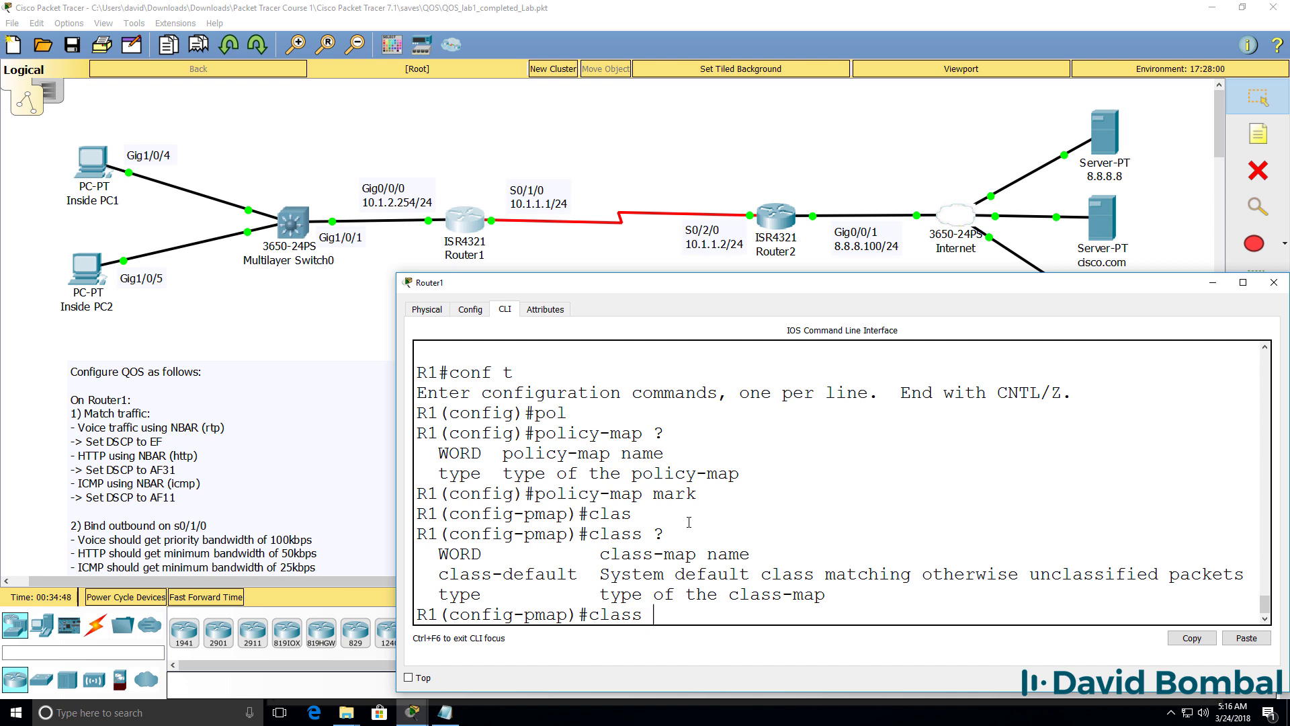
type("test")
key("Return")
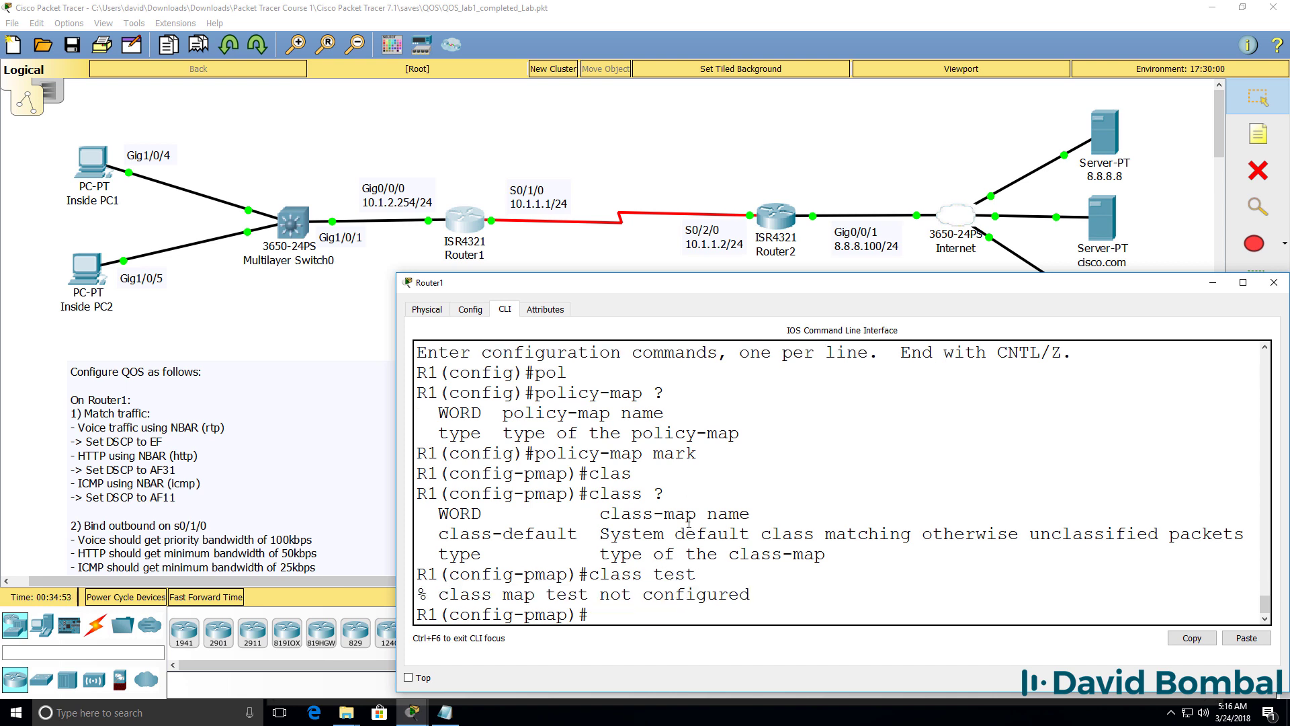
type("class voice")
key("Return")
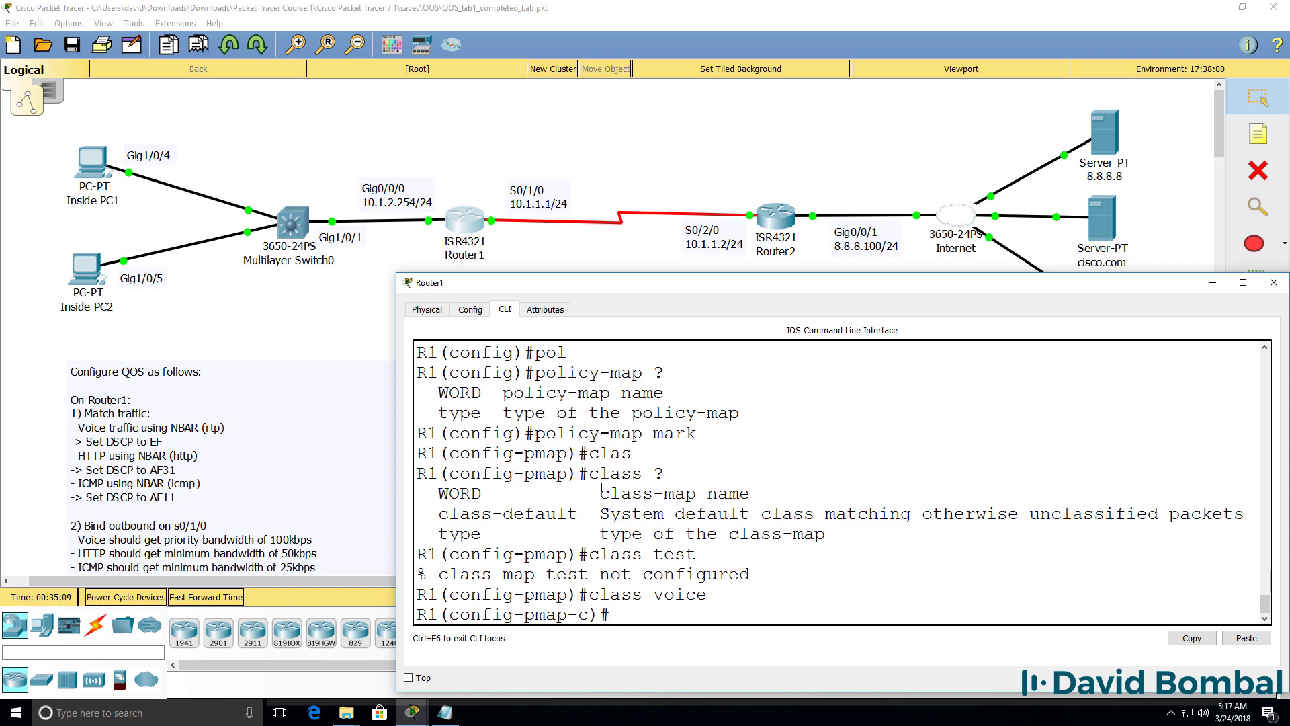
Step: Set IP DSCP ef on the voice class after comparing DSCP values like af11
type("set ?ip ?")
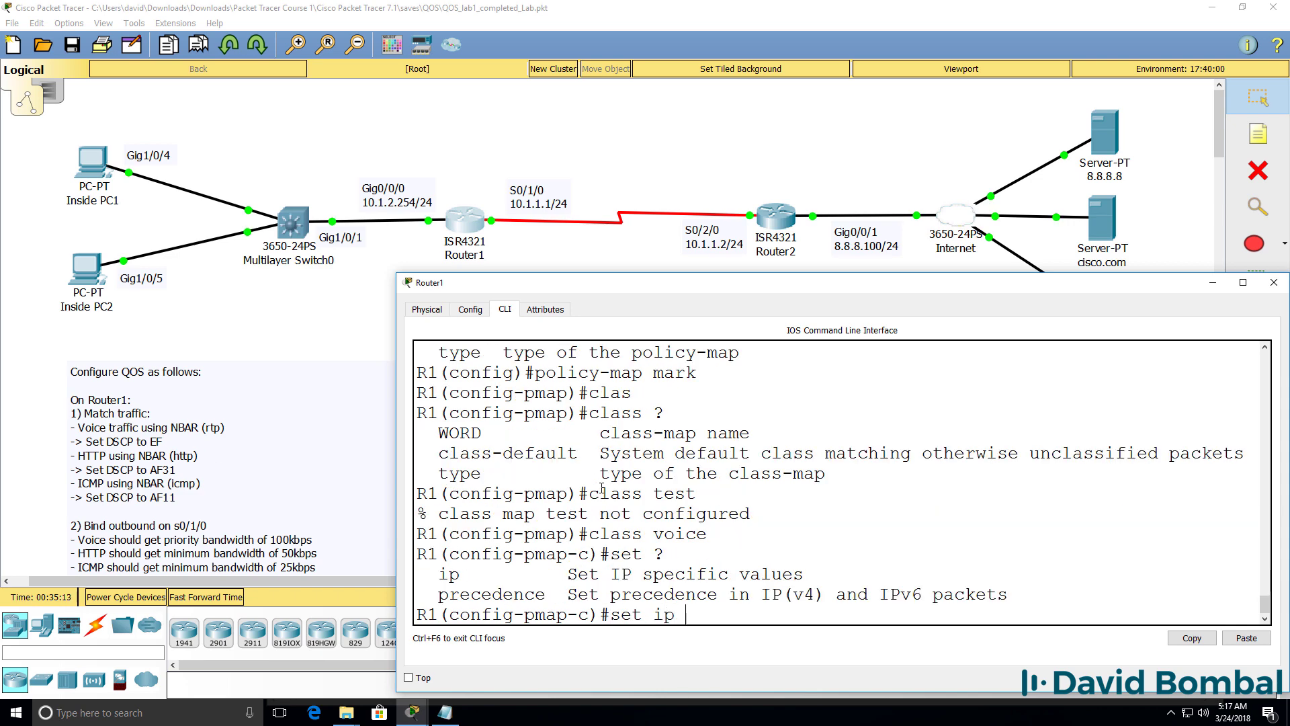
type("?")
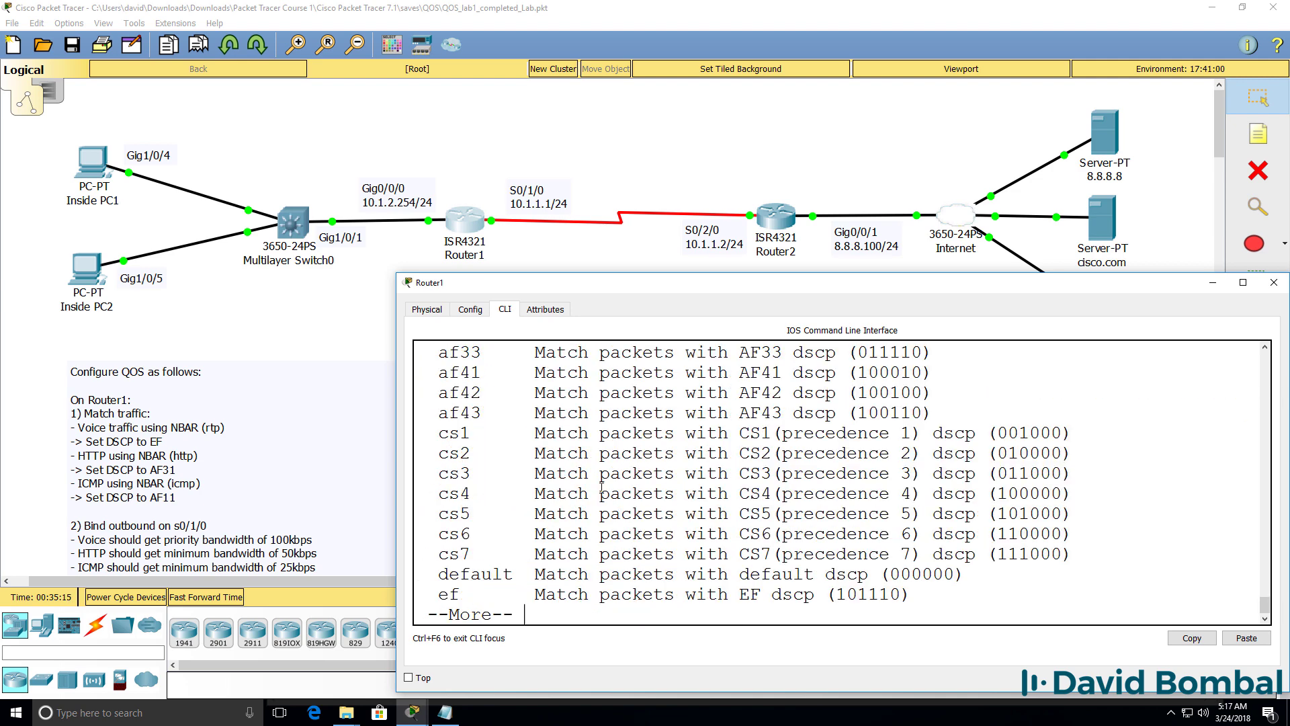
key("space")
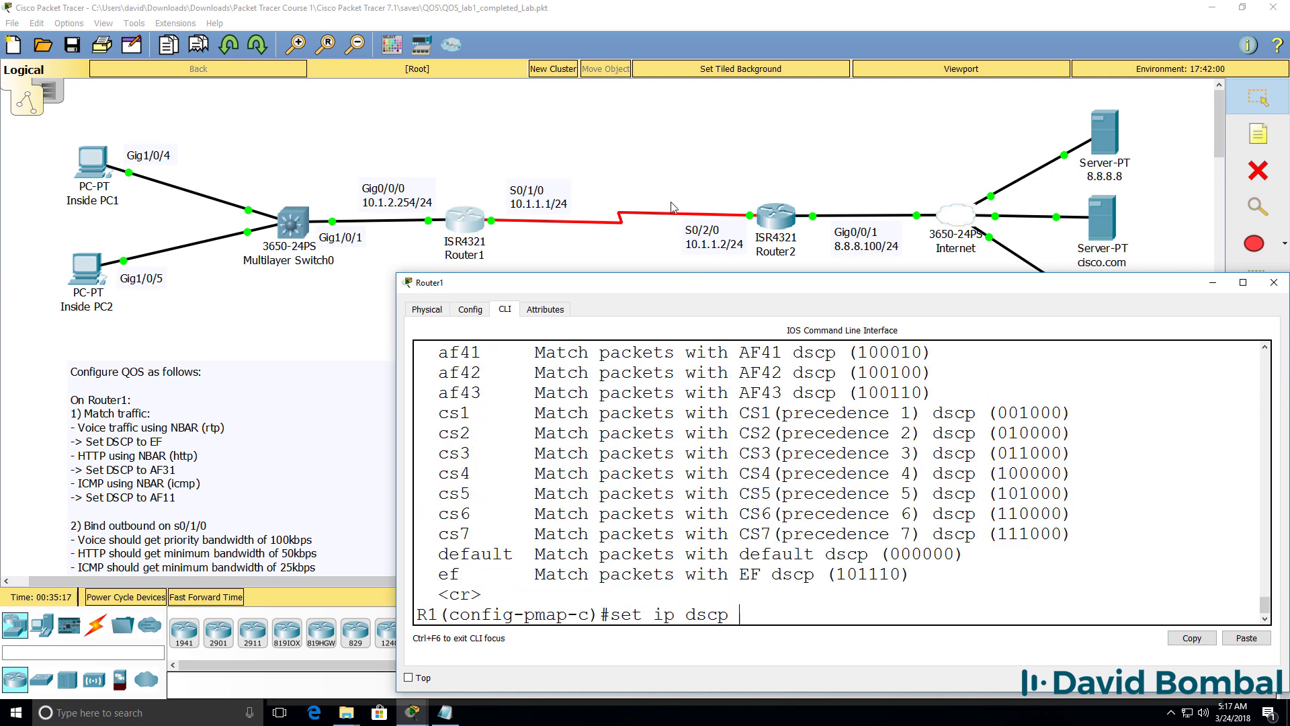
left_click_drag(675, 273, 667, 25)
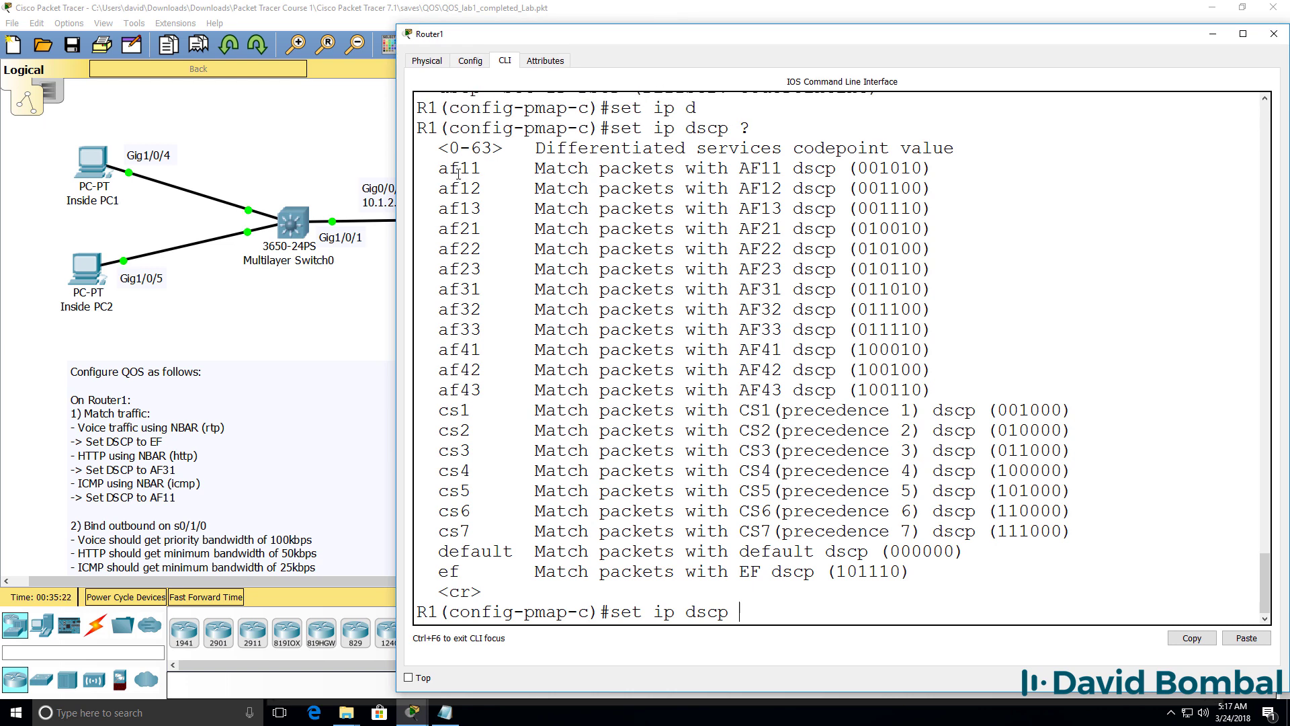
left_click_drag(423, 168, 507, 169)
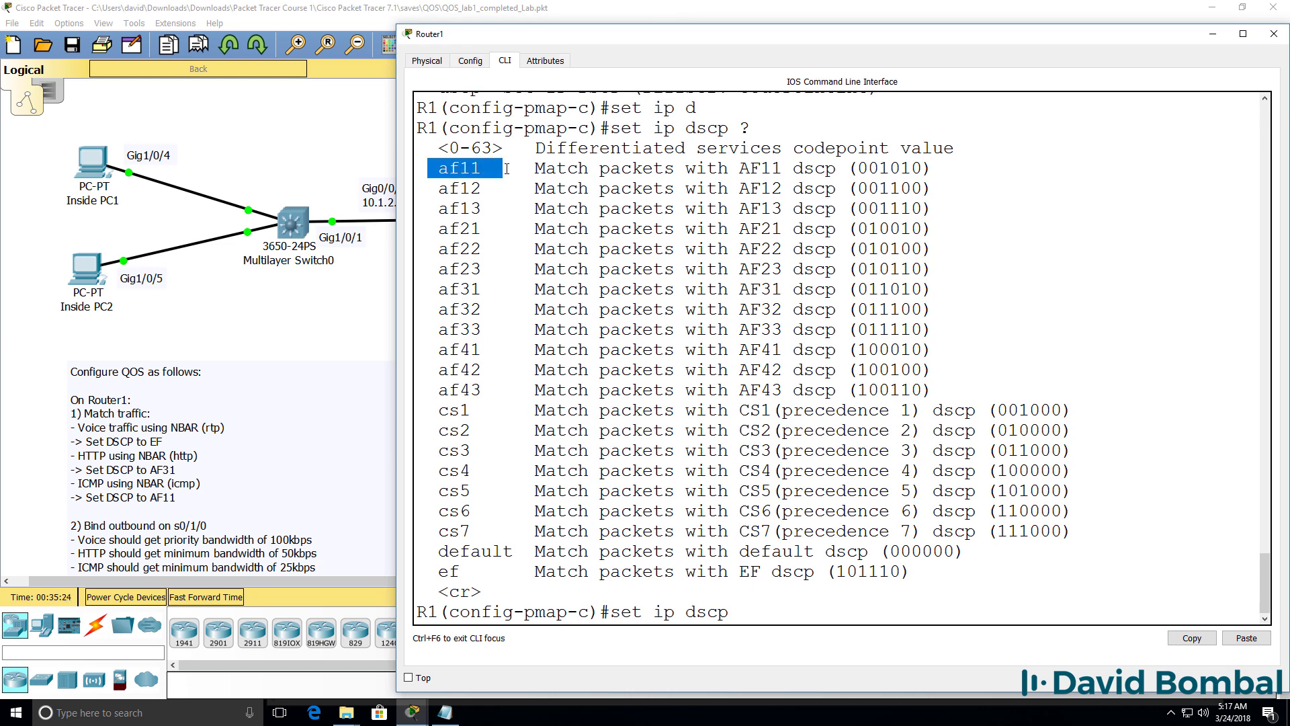
left_click_drag(858, 170, 921, 169)
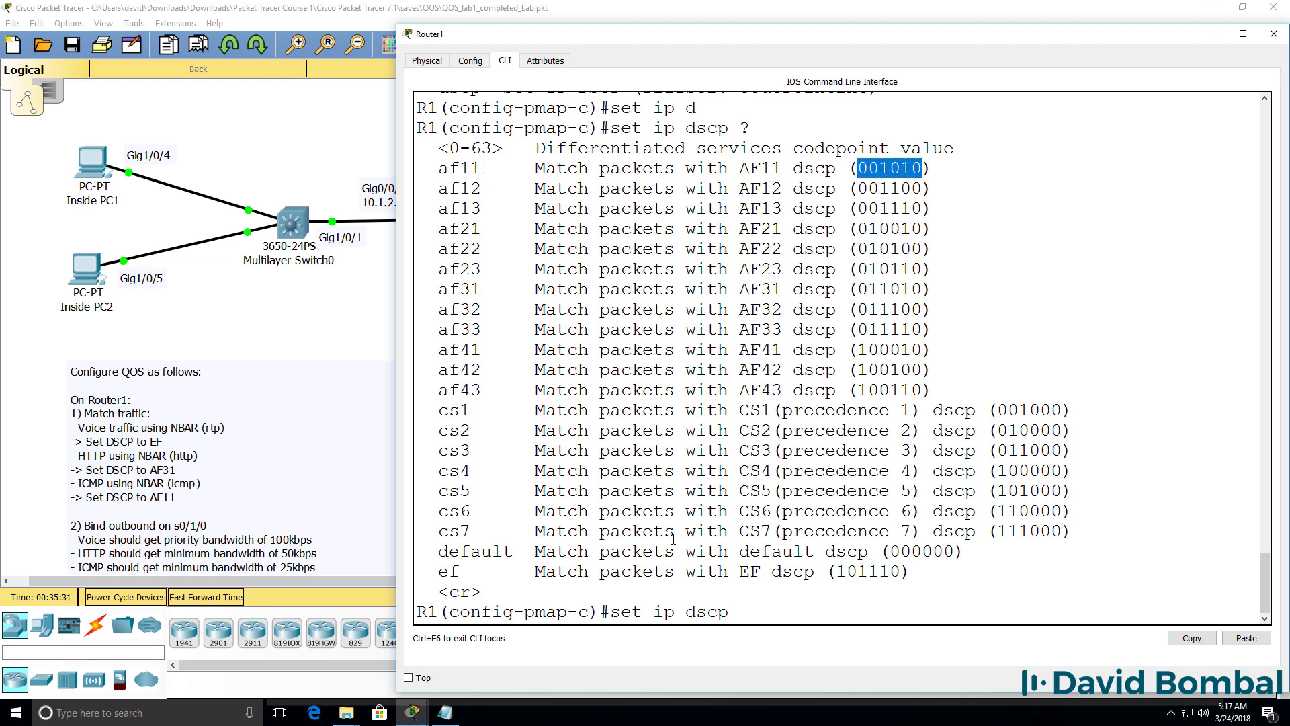
left_click_drag(432, 570, 993, 562)
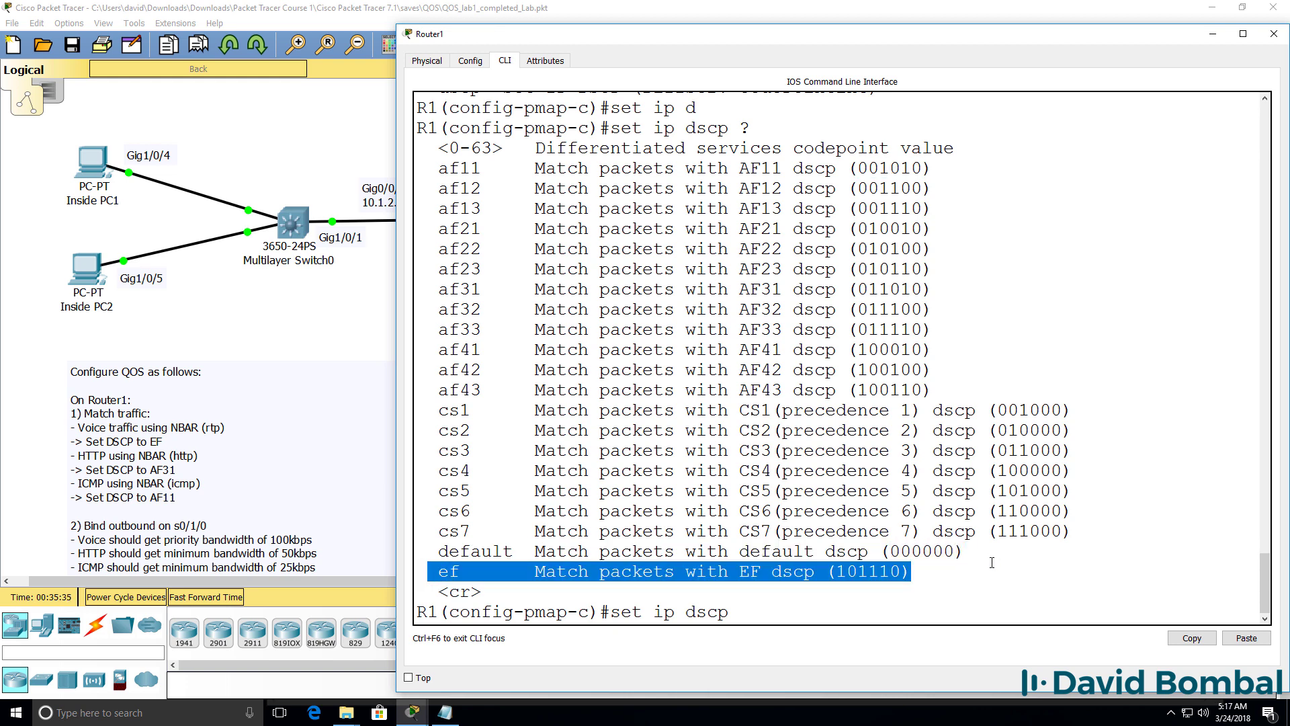
type("ef")
key("Return")
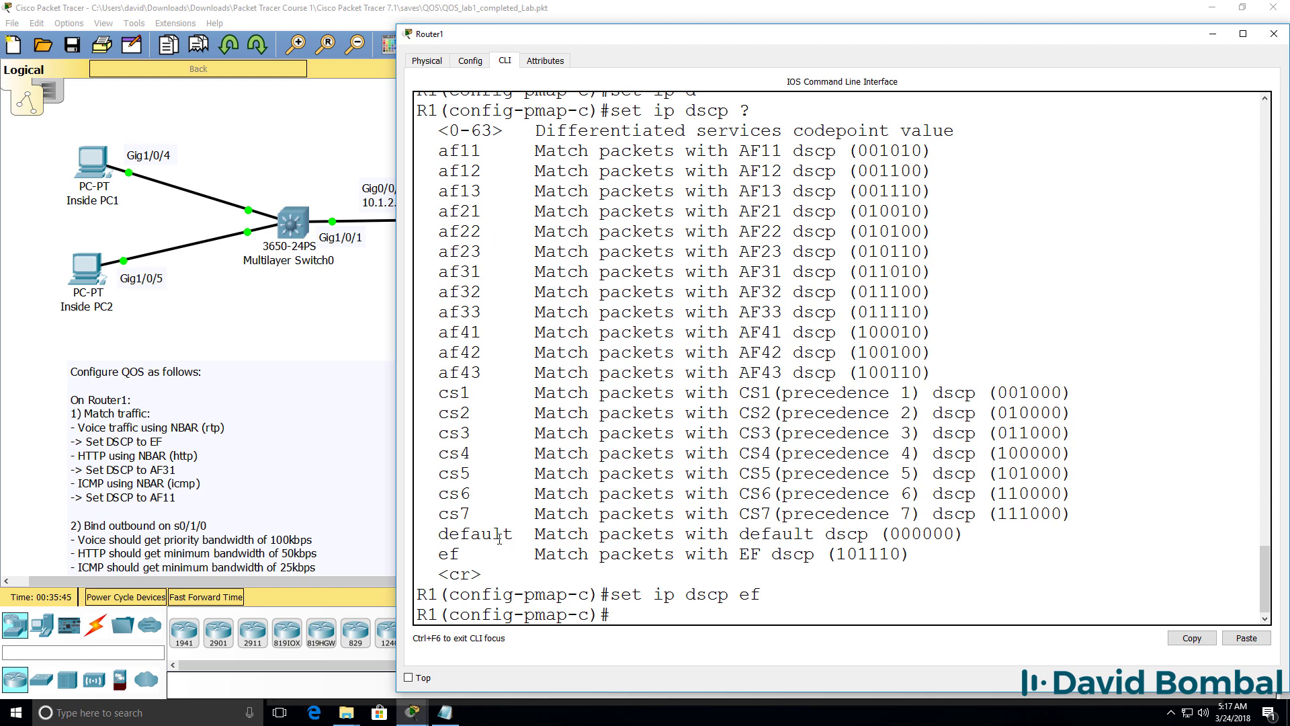
Step: Give the voice class priority 100 kbps, end configuration, and page the running config
type("pri")
key("BackSpace")
key("BackSpace")
key("BackSpace")
type("?")
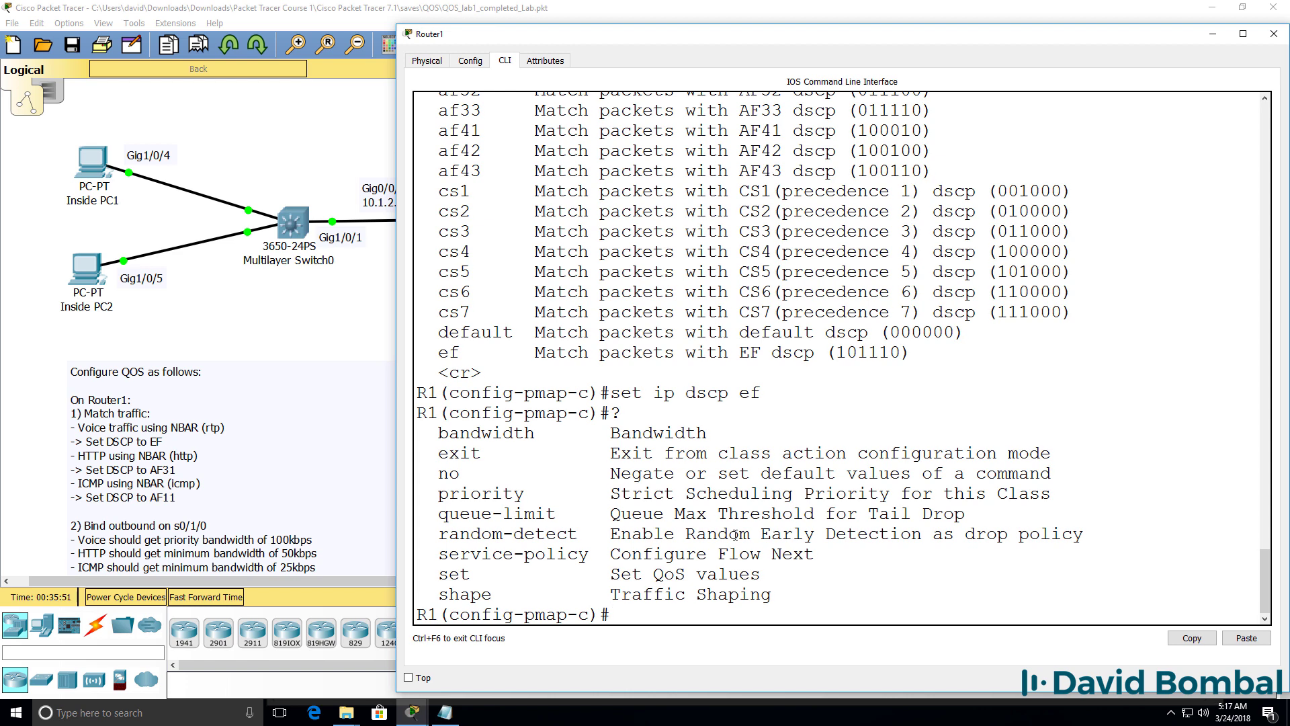
type("pri")
key("Tab")
type("?")
type("100")
key("Return")
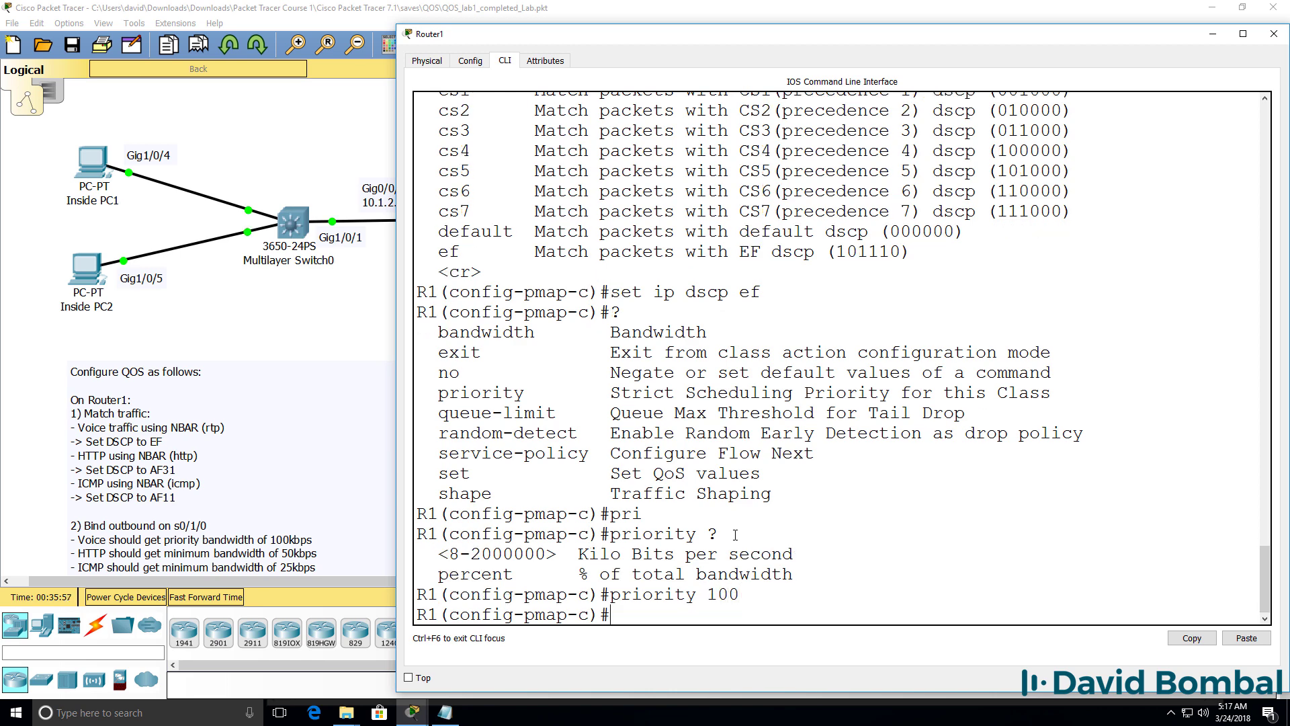
type("end")
key("Return")
key("Return")
type("sh run")
key("Return")
key("space")
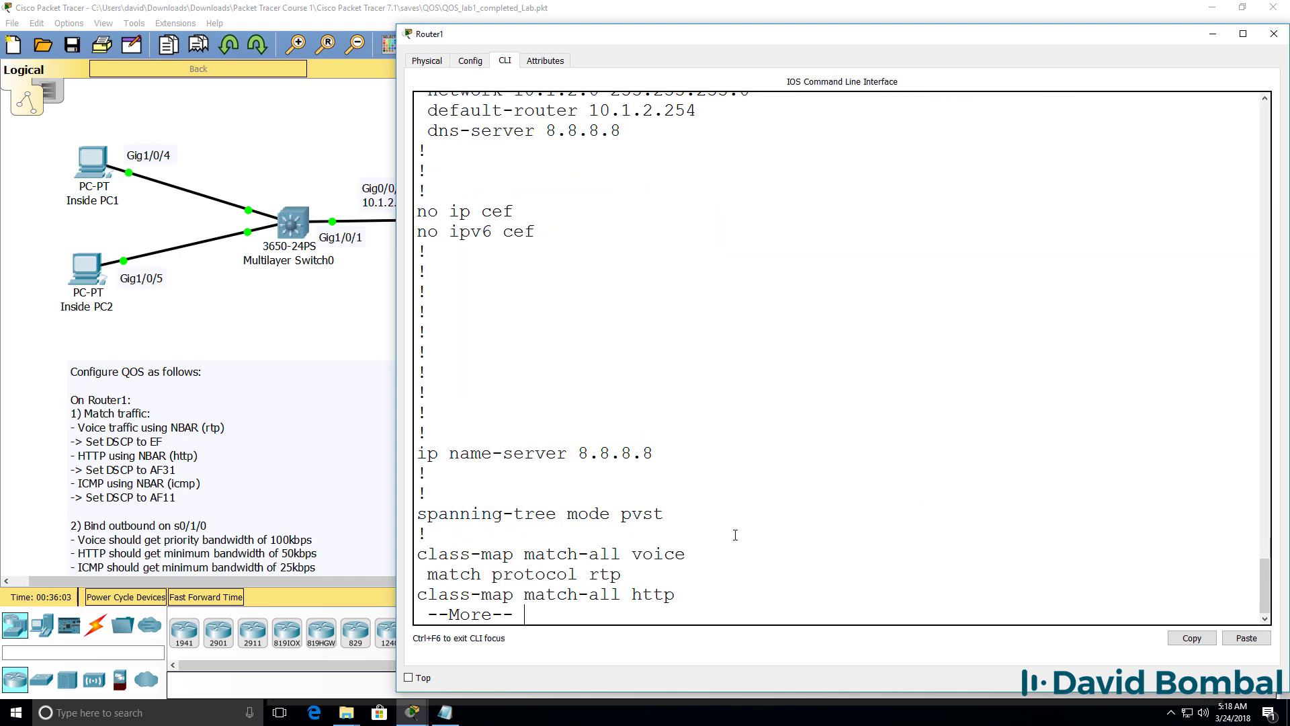
Step: Review the three class-maps and the mark policy's voice class with rtp, EF and priority 100
key("Return")
key("Return")
key("Return")
key("Return")
key("Return")
key("Return")
key("Return")
key("Return")
key("Return")
key("Return")
key("Return")
key("Return")
key("Return")
key("Return")
key("Return")
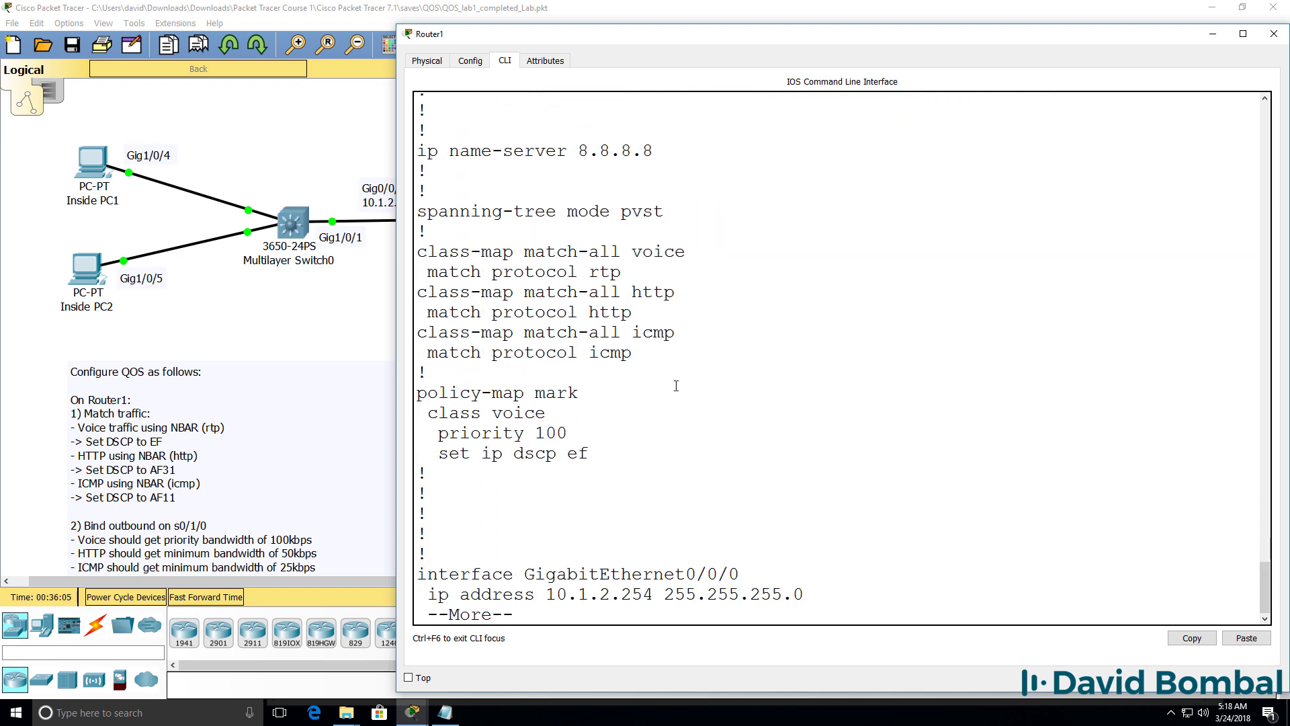
left_click_drag(652, 354, 401, 228)
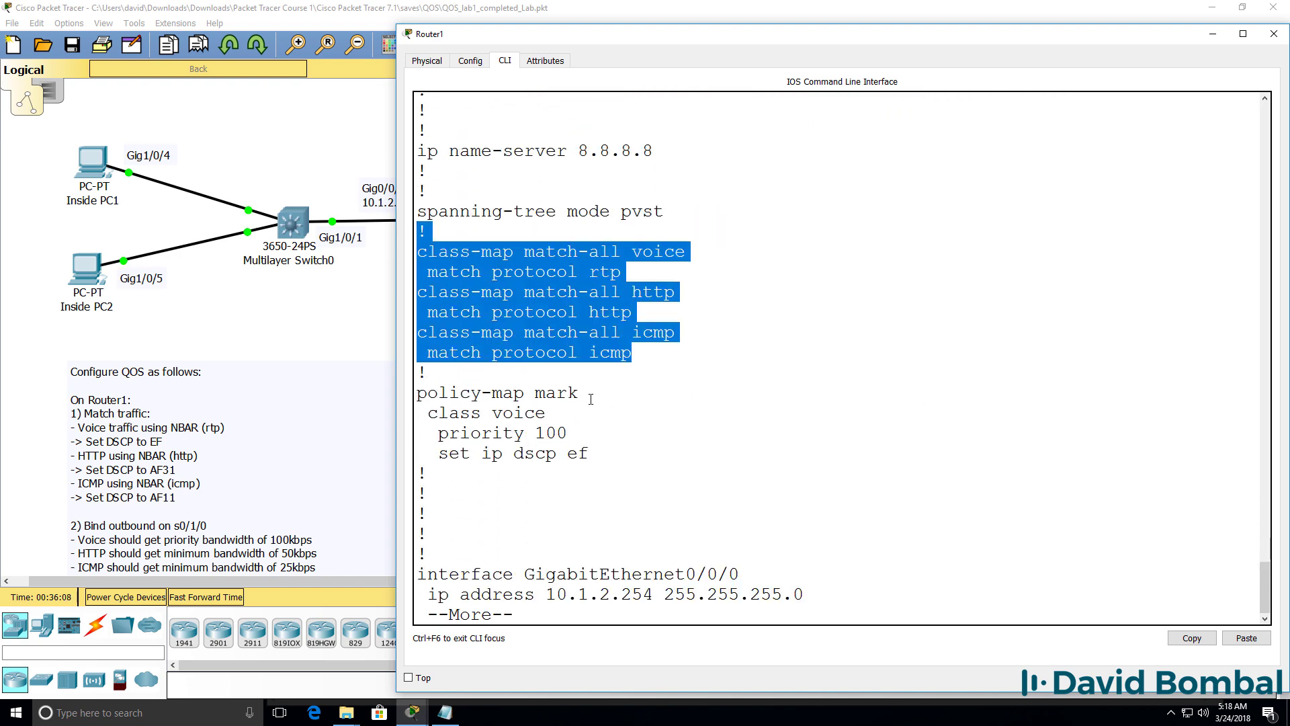
left_click_drag(578, 393, 409, 395)
key("ctrl+c")
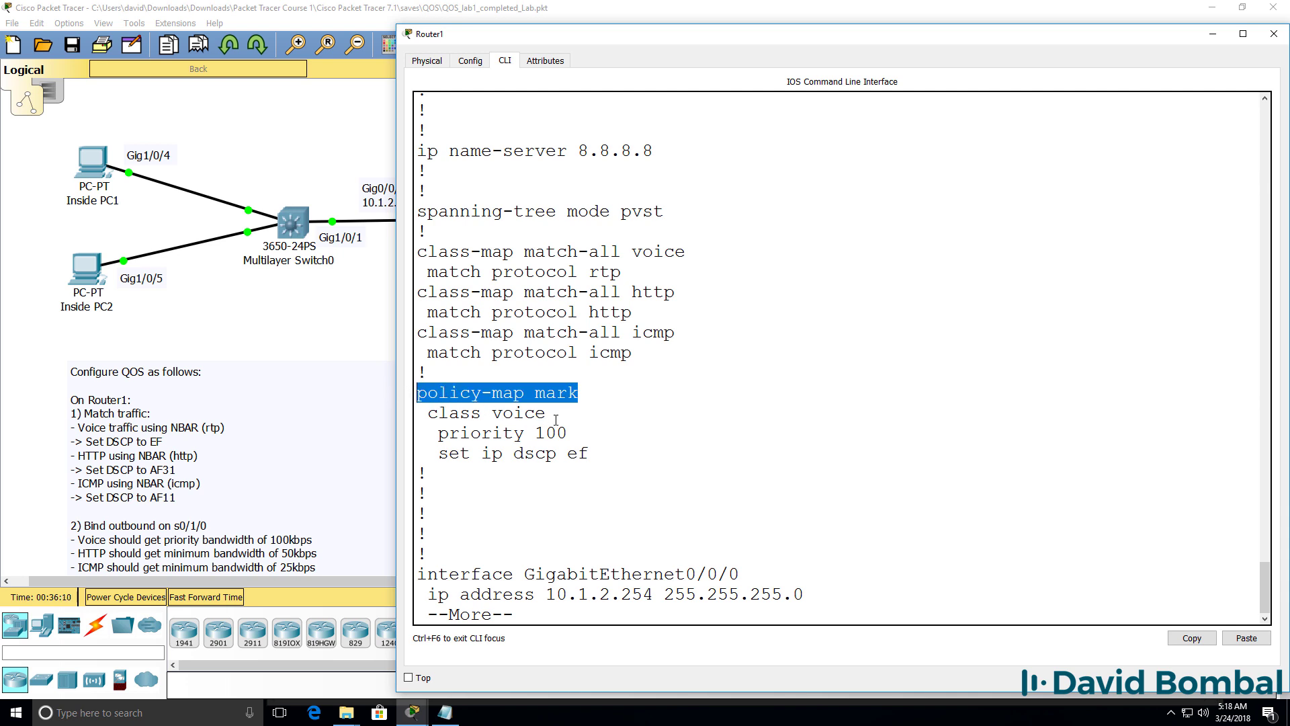
double_click(556, 416)
left_click_drag(743, 248, 540, 250)
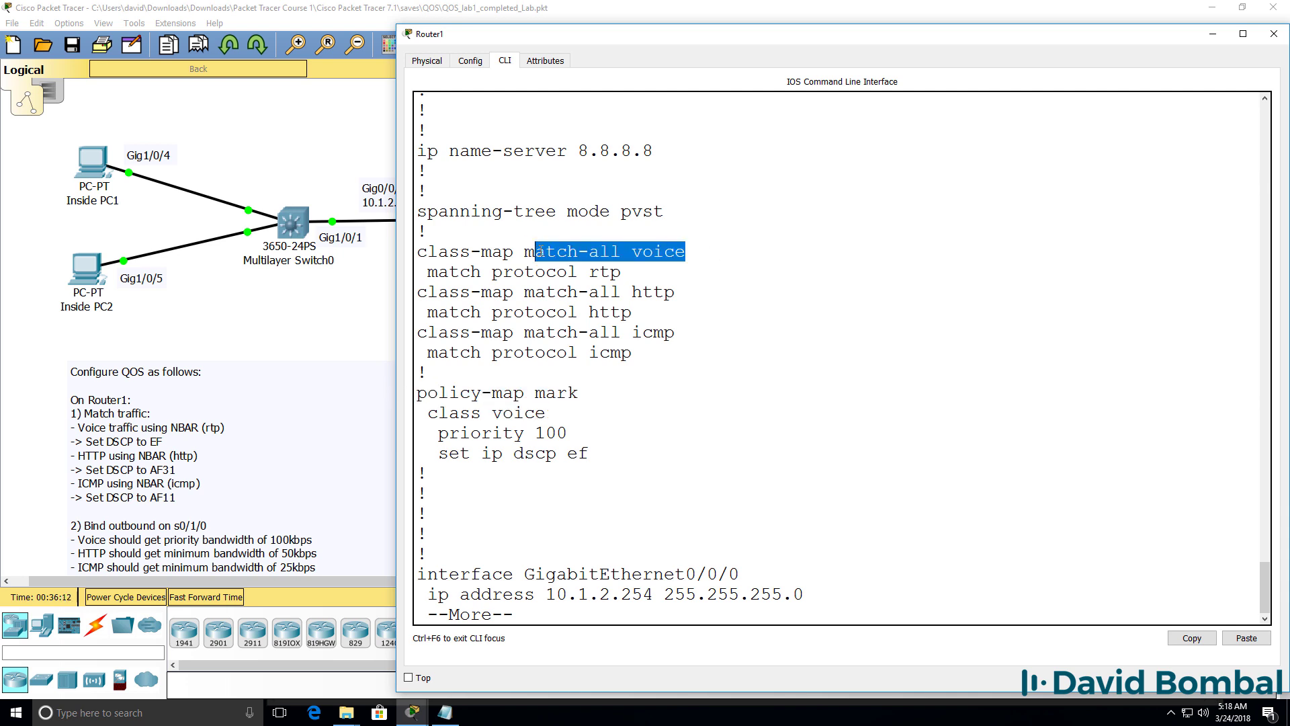
left_click_drag(650, 268, 428, 273)
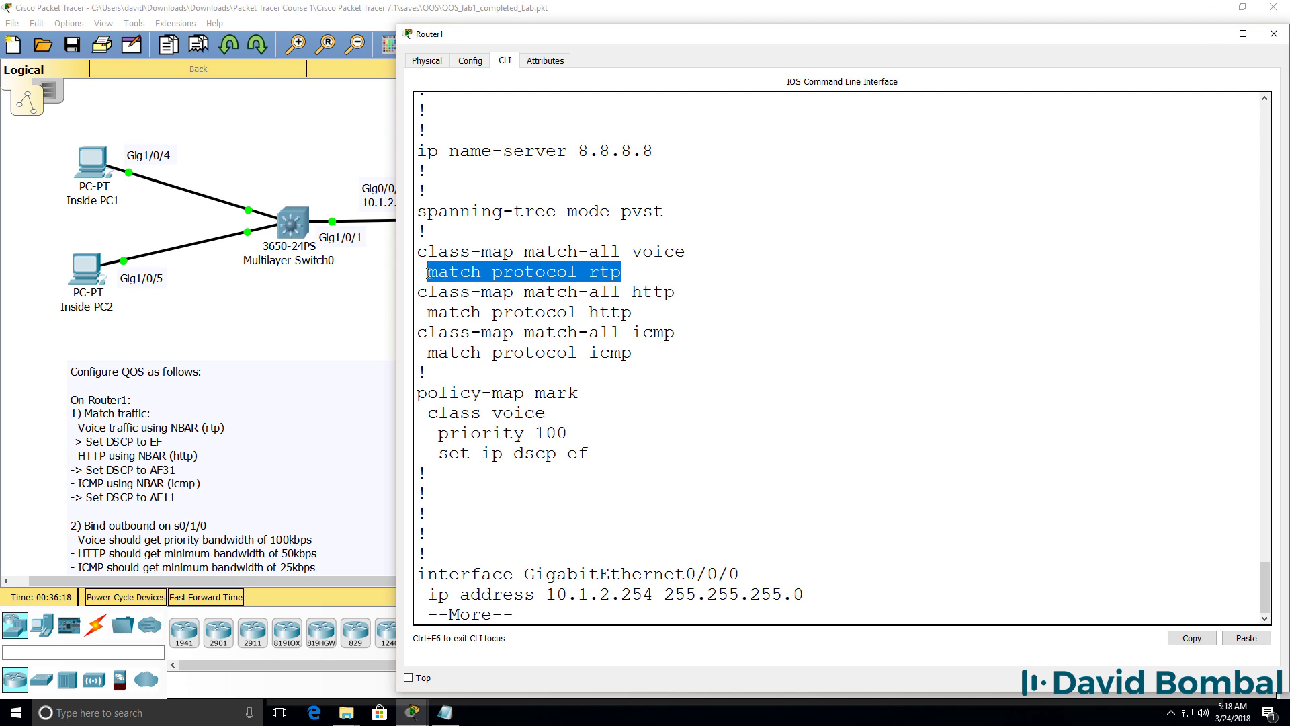
left_click_drag(619, 461, 438, 445)
left_click_drag(569, 433, 422, 431)
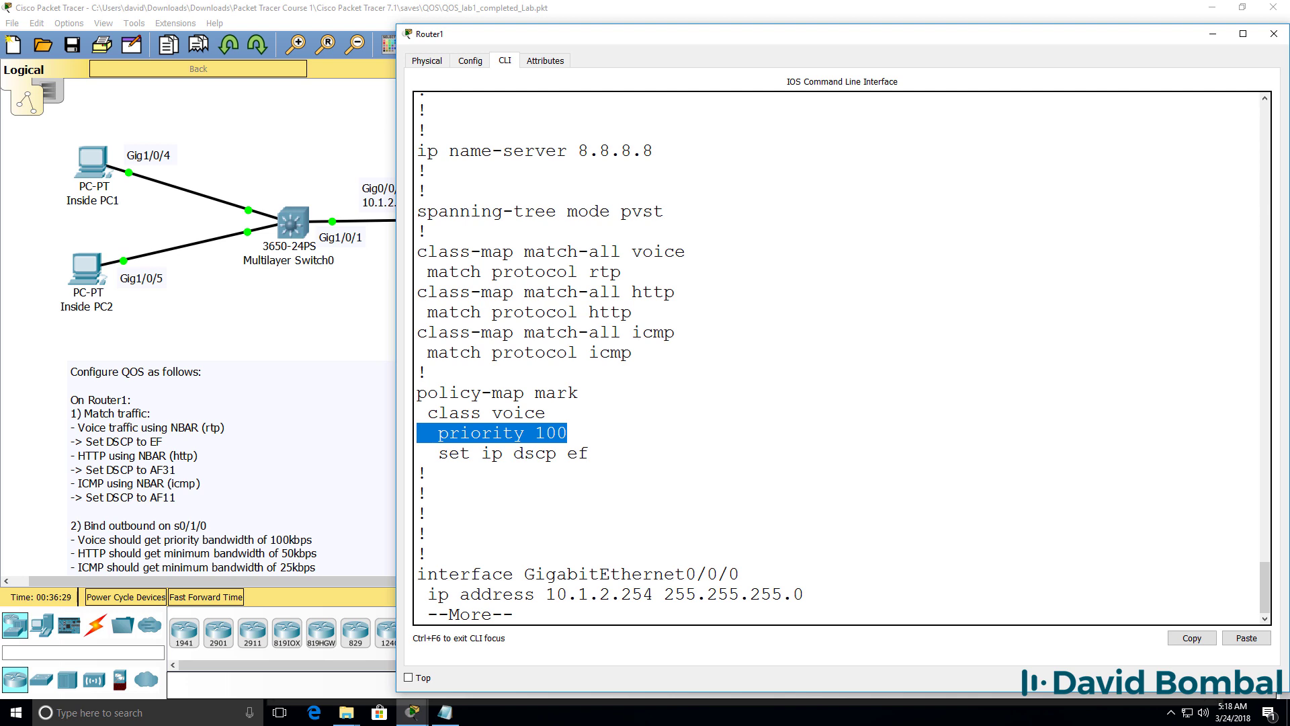
Step: Return to global configuration and re-enter policy-map mark for editing
type("qconf t")
key("Return")
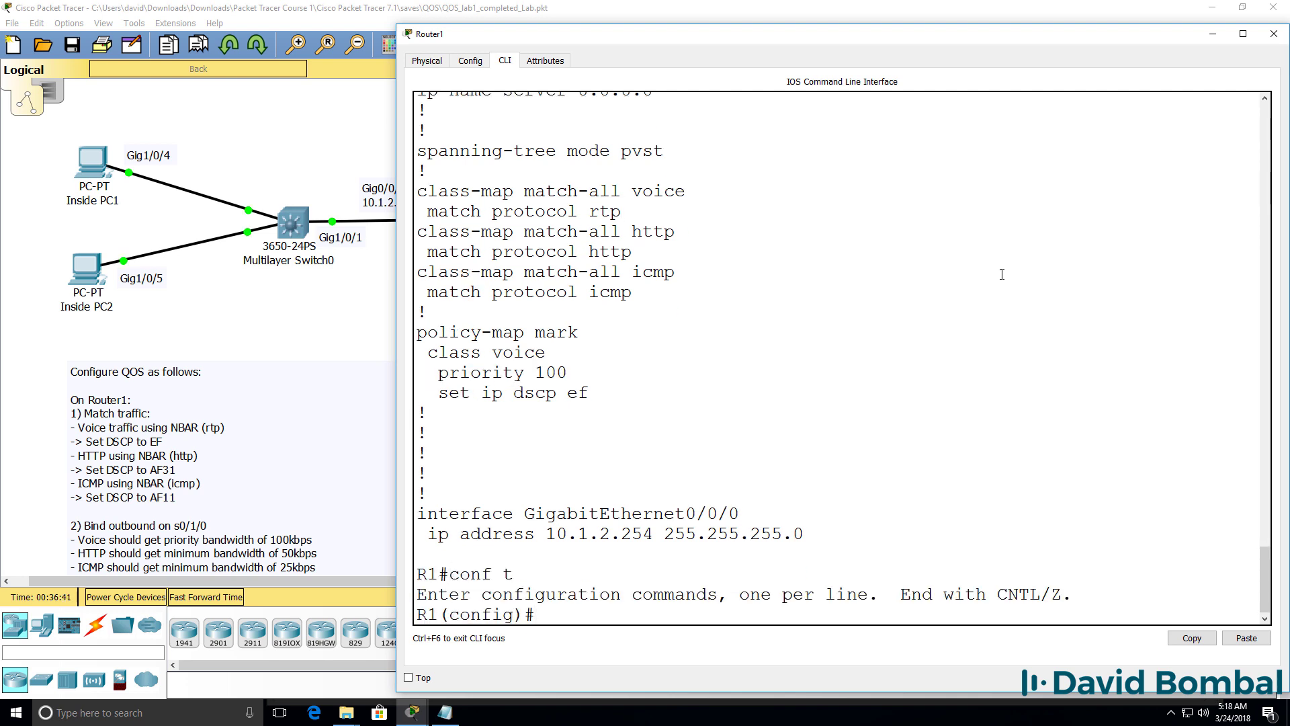
key("ctrl+v")
key("Return")
Step: Add the http class to the mark policy and mark its traffic with DSCP AF31
type("class http")
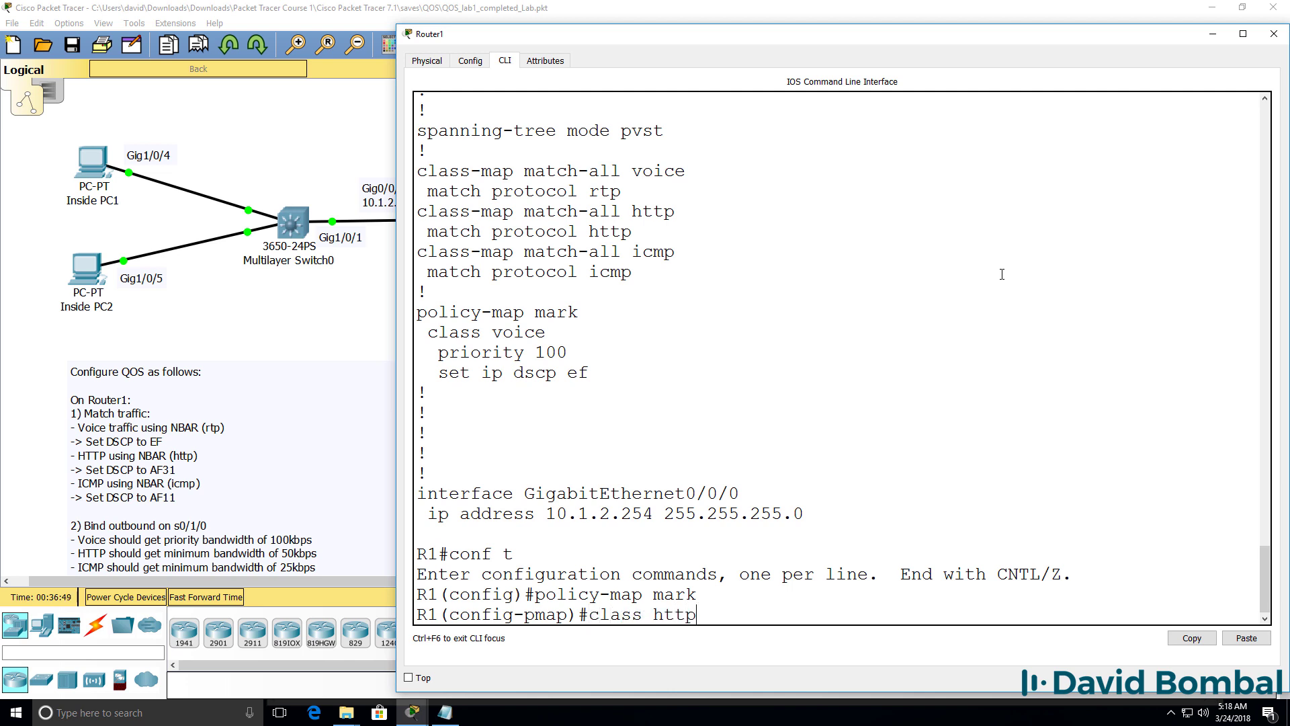
key("Return")
type("set ds")
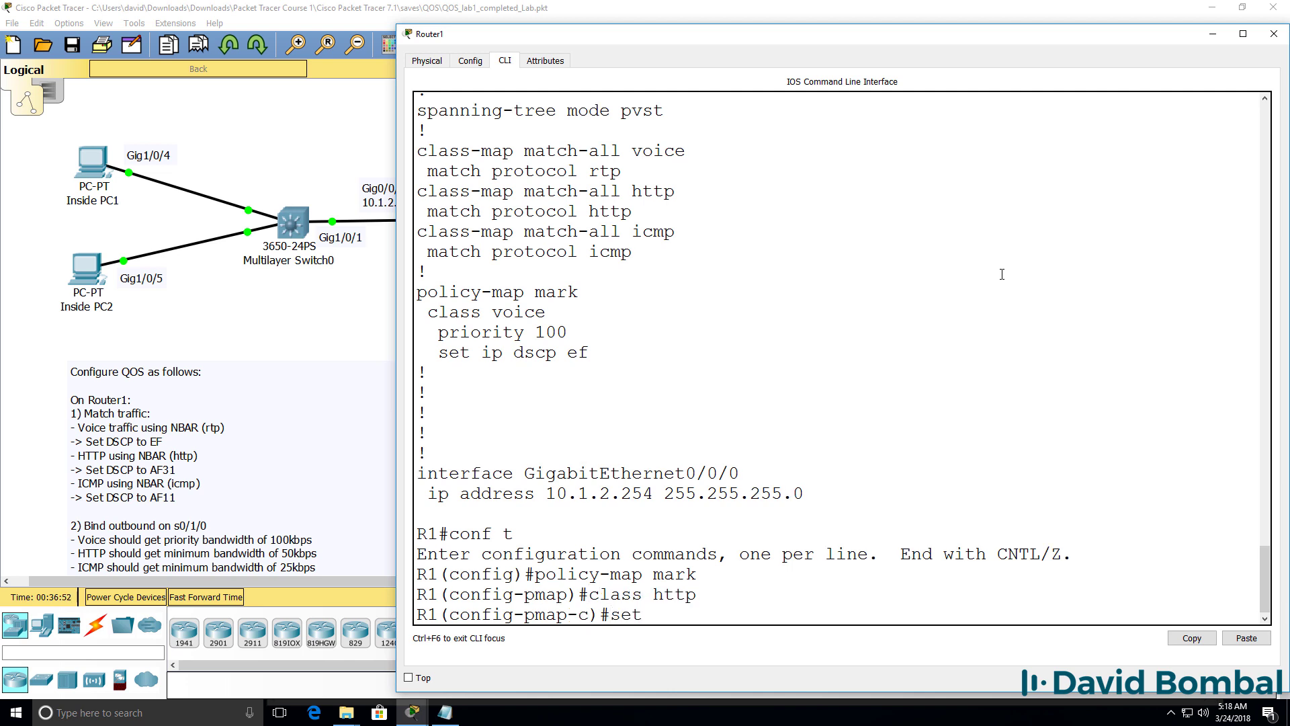
key("Tab")
key("BackSpace")
key("BackSpace")
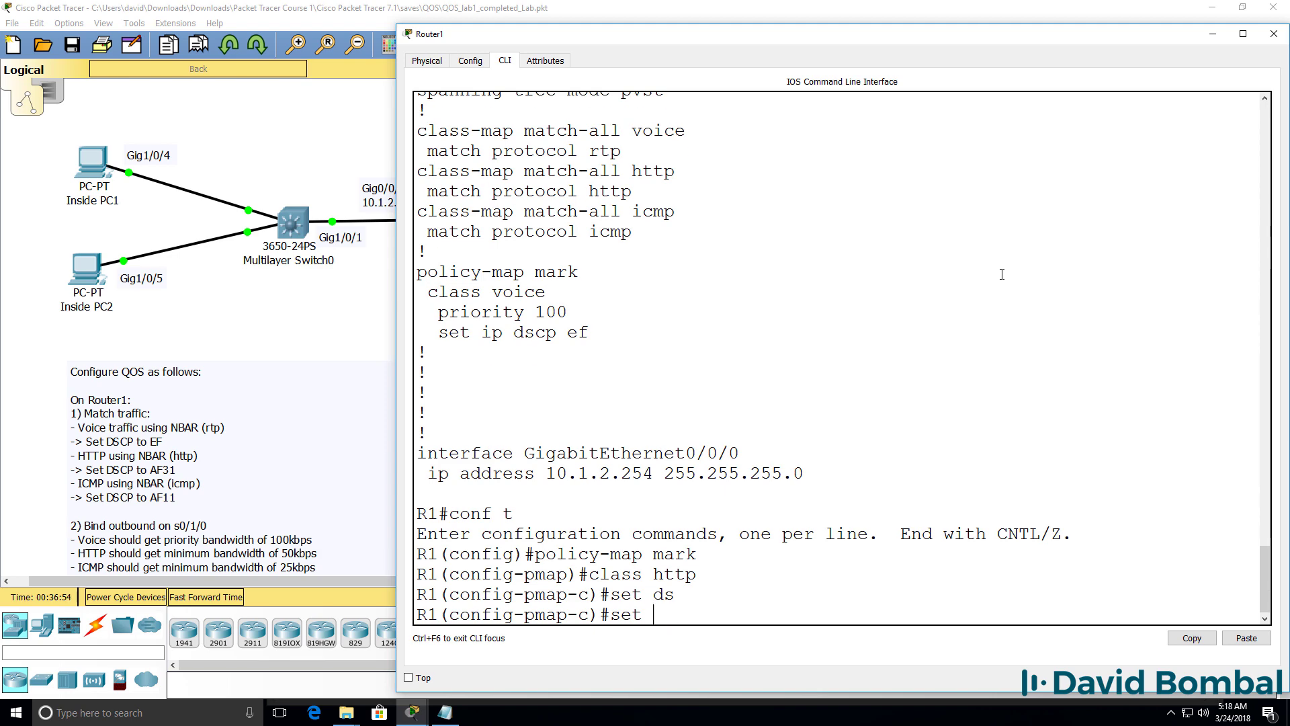
type("?ip ?d")
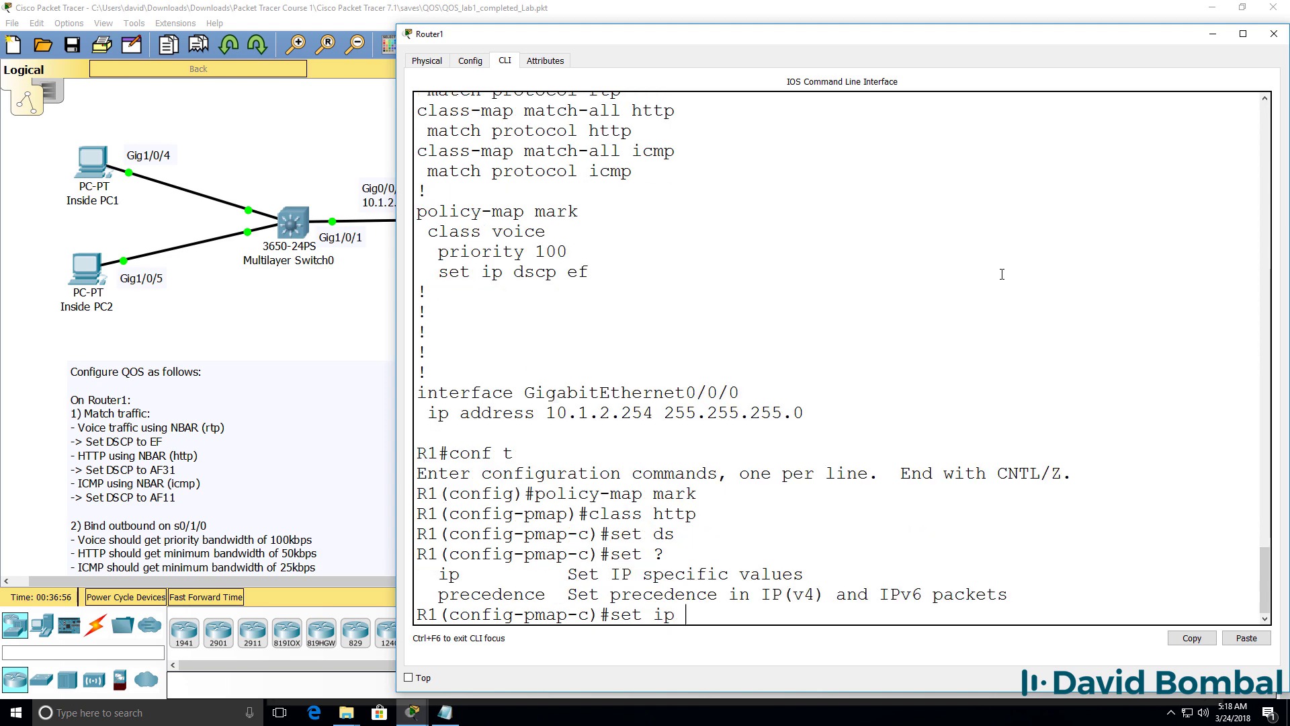
key("Tab")
type("?")
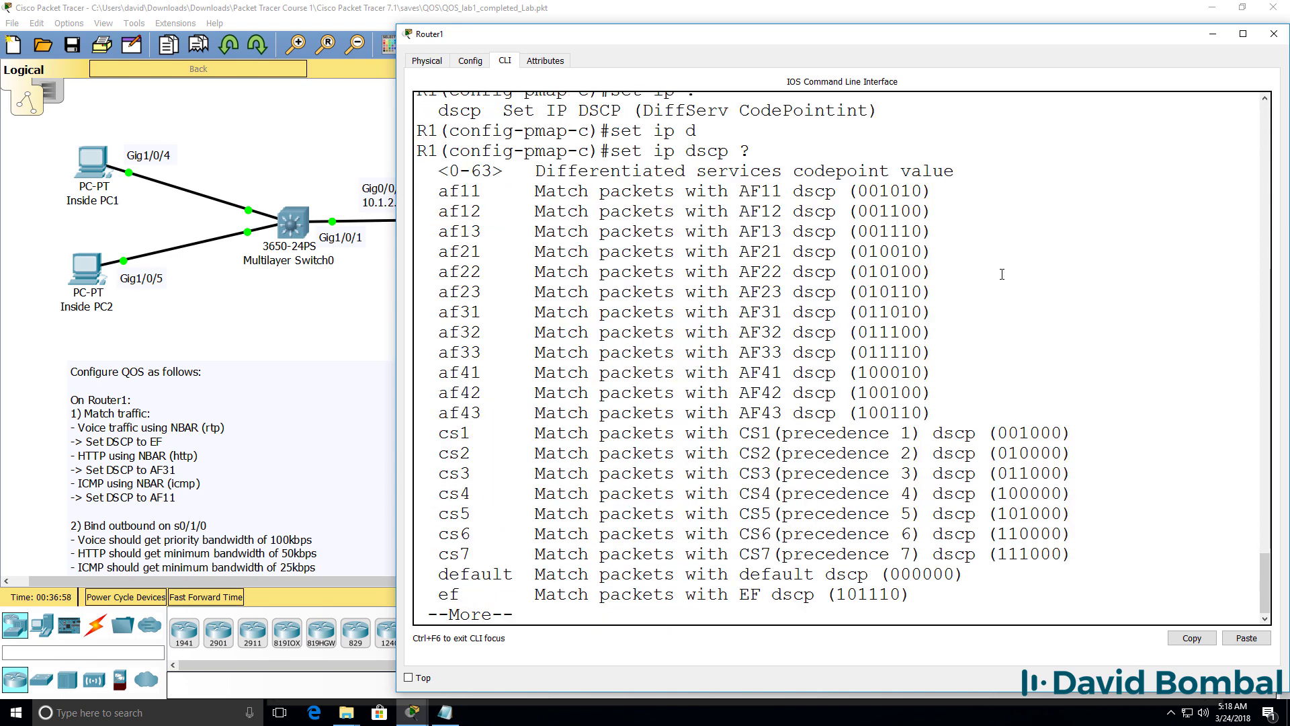
key("space")
type("af31")
key("Return")
Step: Guarantee the http class 50 kbps bandwidth, leave it, and start entering the next class
type("?")
type("band")
key("Tab")
type("?")
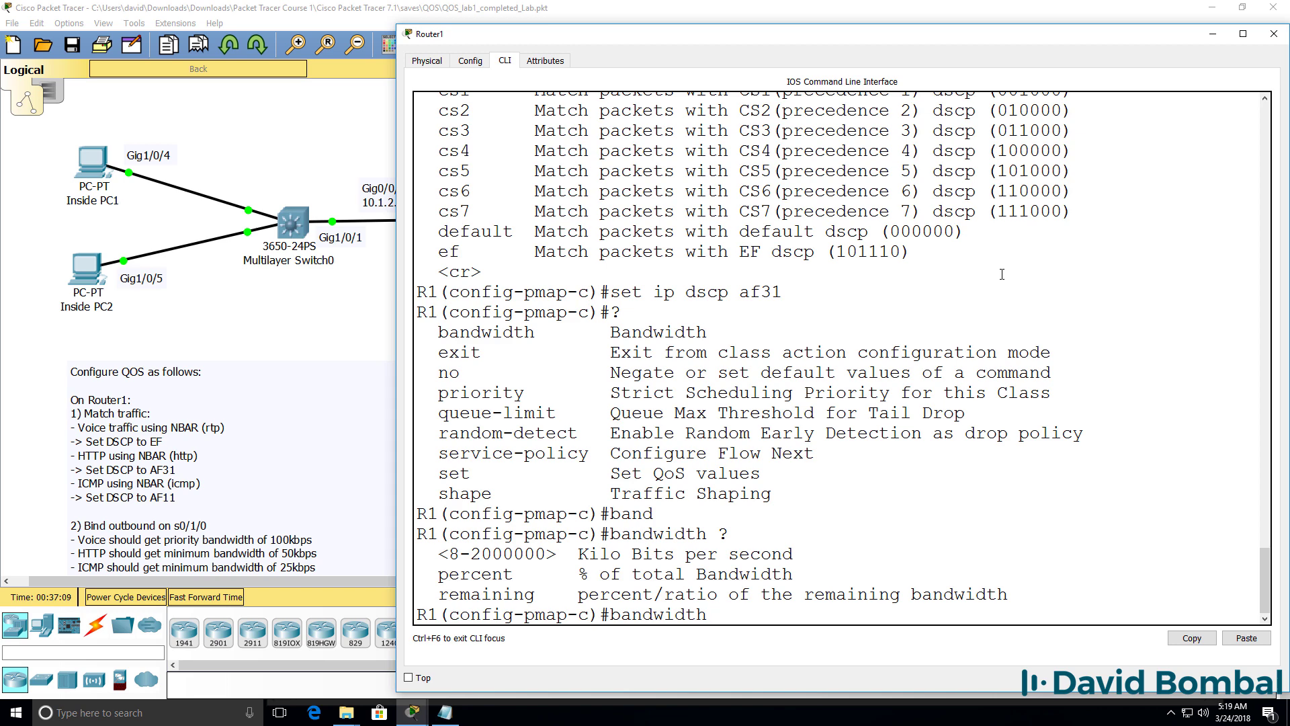
type("50")
key("Return")
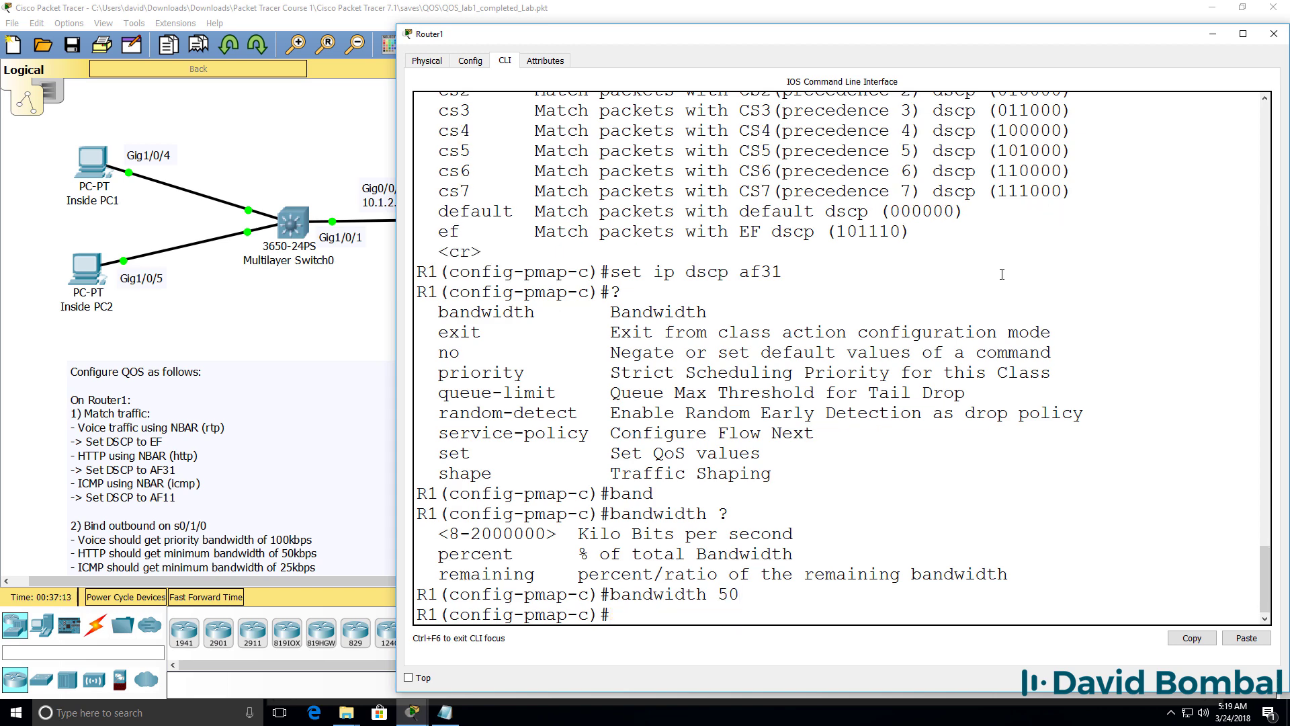
type("exit")
key("Return")
type("clas")
key("Tab")
Step: Configure the icmp class with DSCP AF11 marking and 25 kbps guaranteed bandwidth
type("icmp")
key("Return")
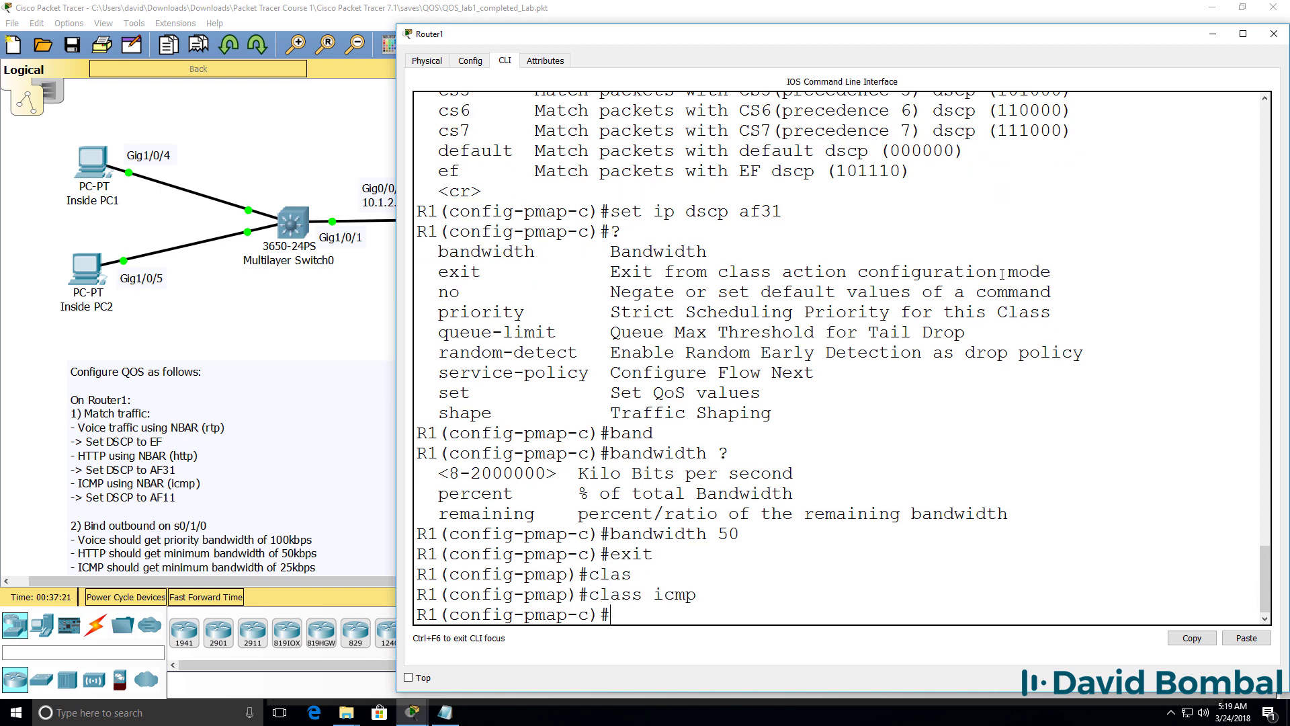
type("set ?")
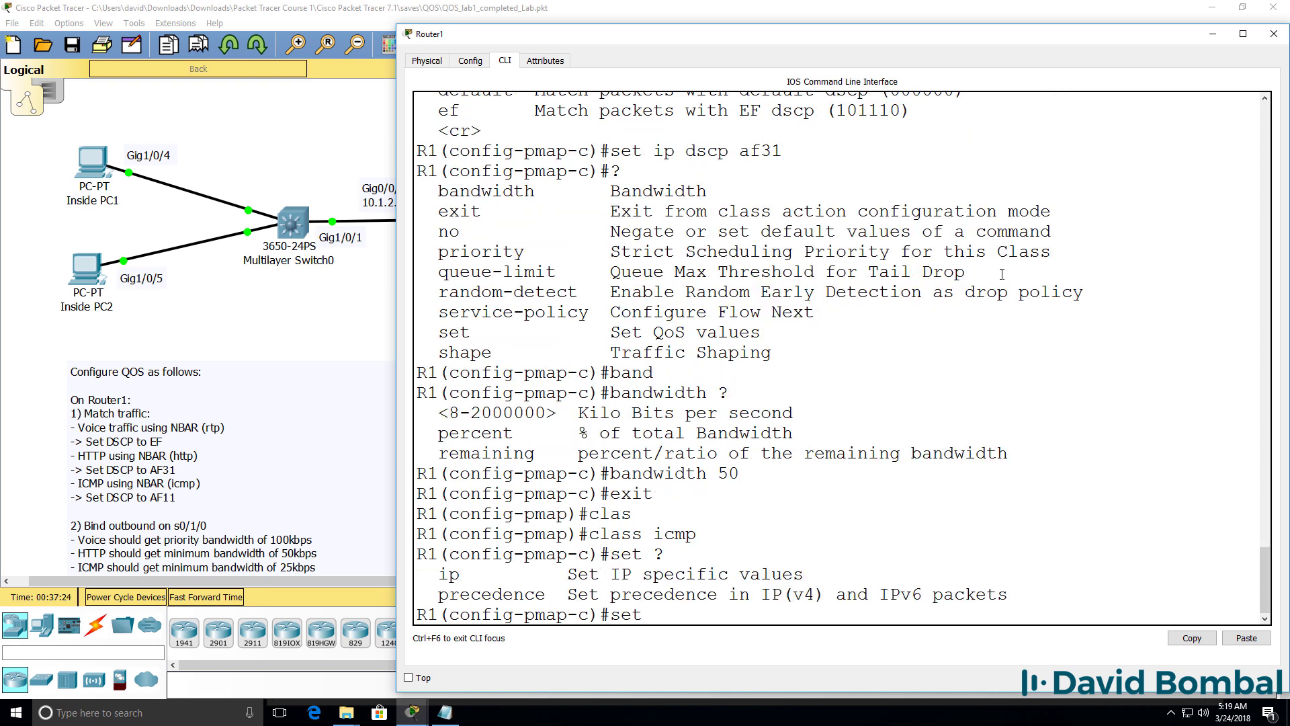
type("ip ?")
type("d")
key("Tab")
type("?")
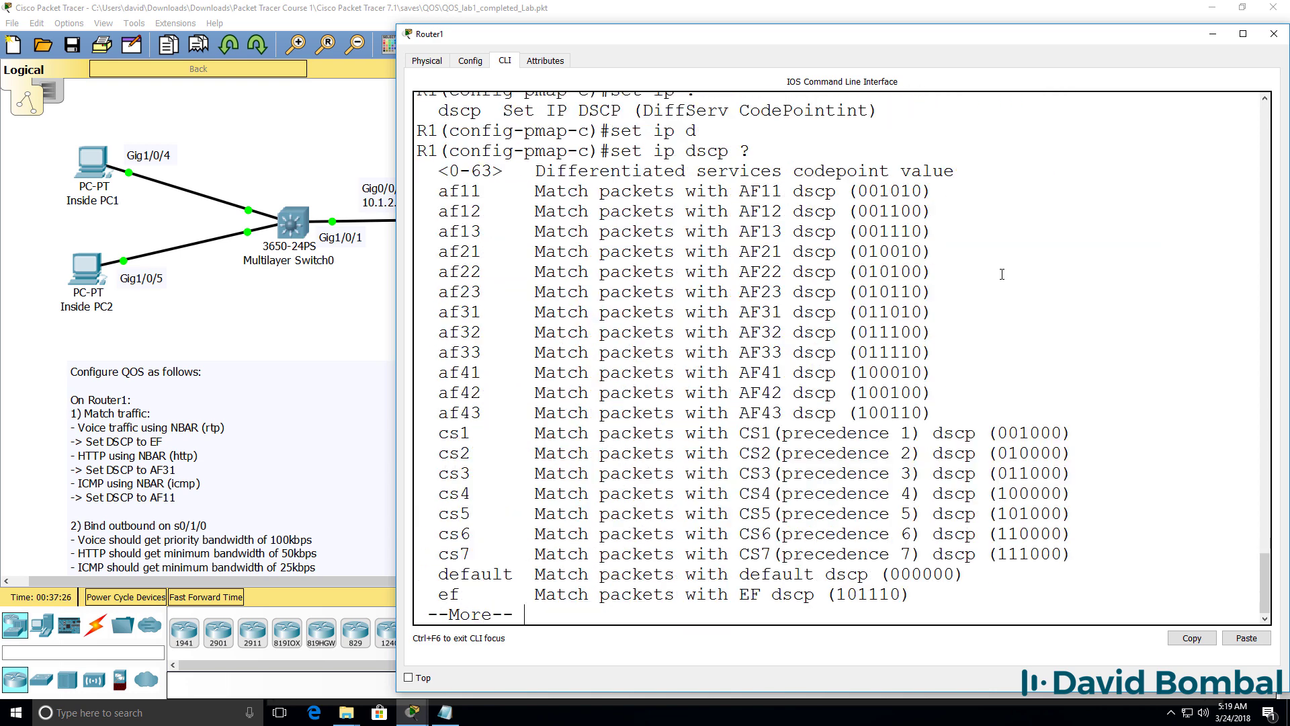
key("space")
type("af11")
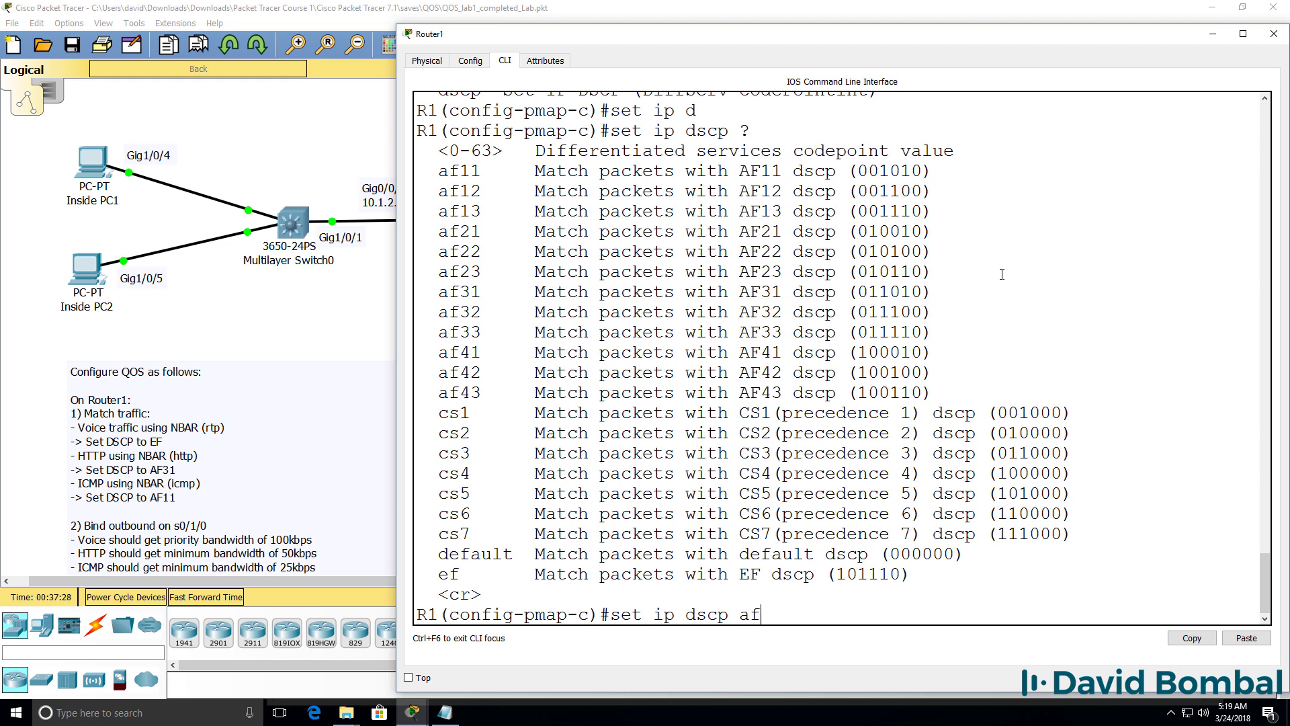
key("Return")
type("ba")
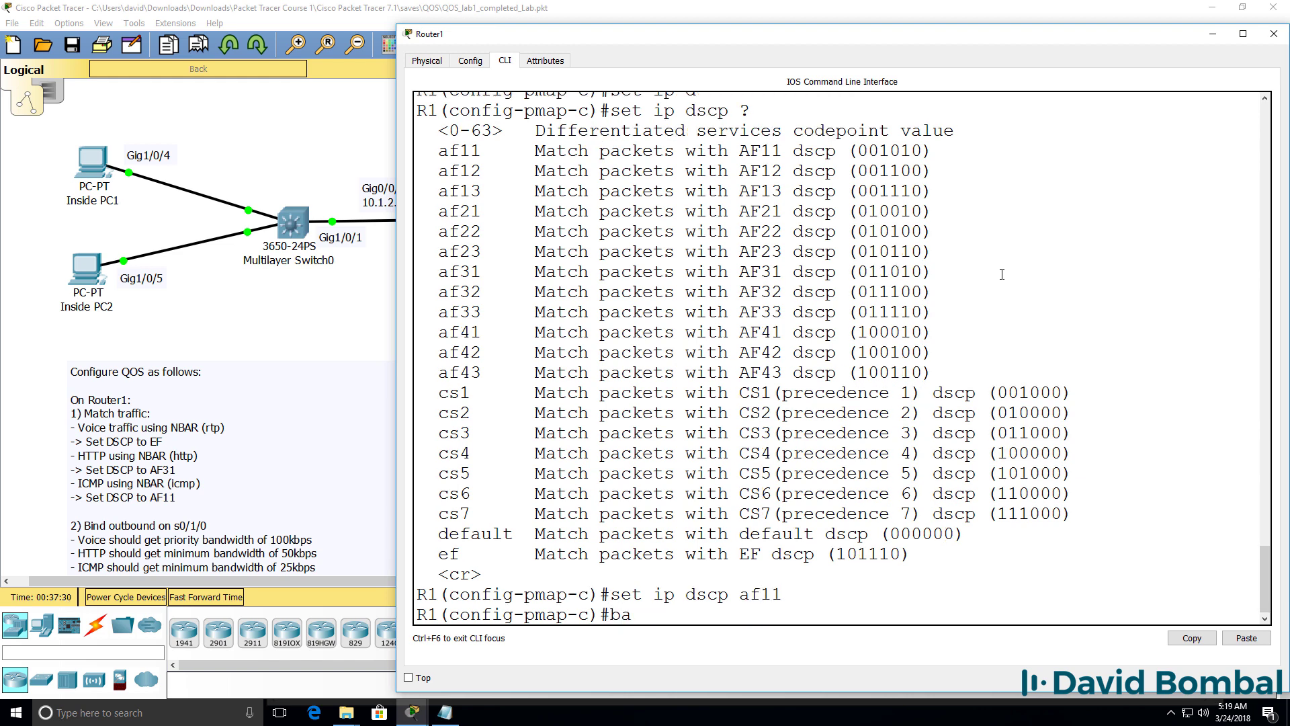
type("nd")
key("Tab")
type("?")
type("25")
key("Return")
Step: Exit configuration mode and display the running configuration with sh run
type("end")
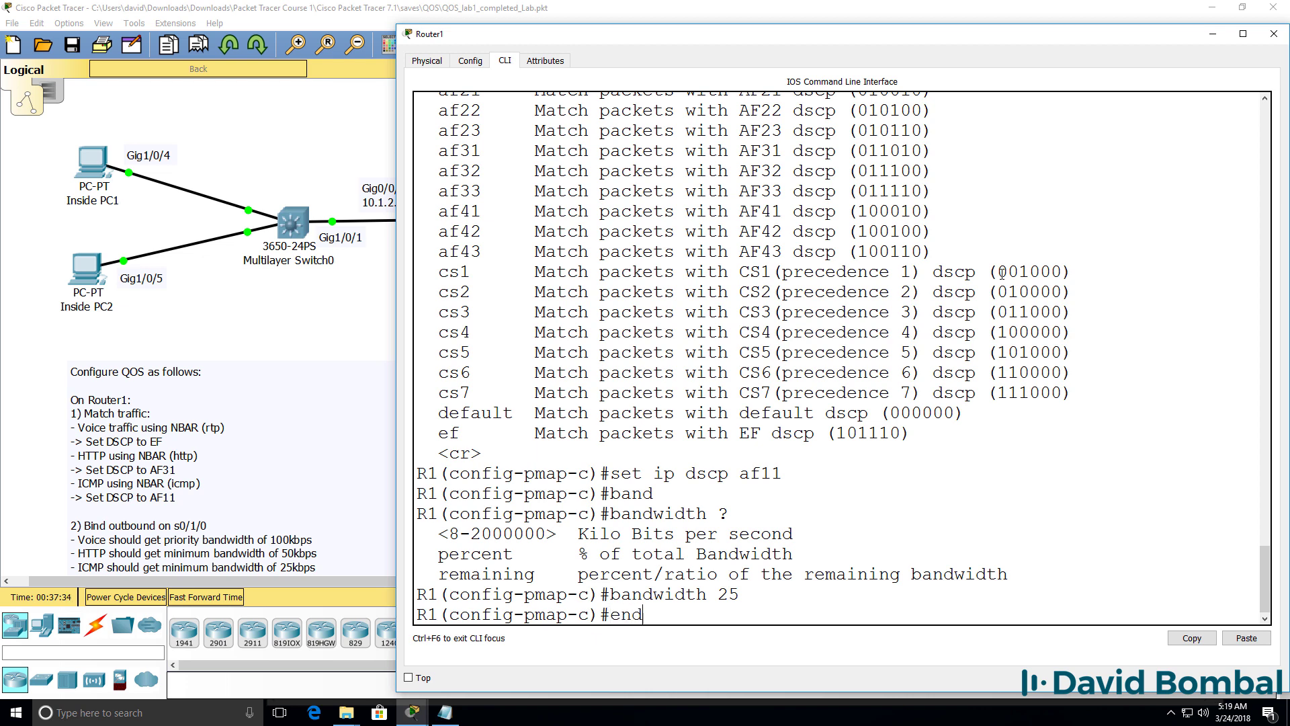
key("Return")
type("sh run")
key("Return")
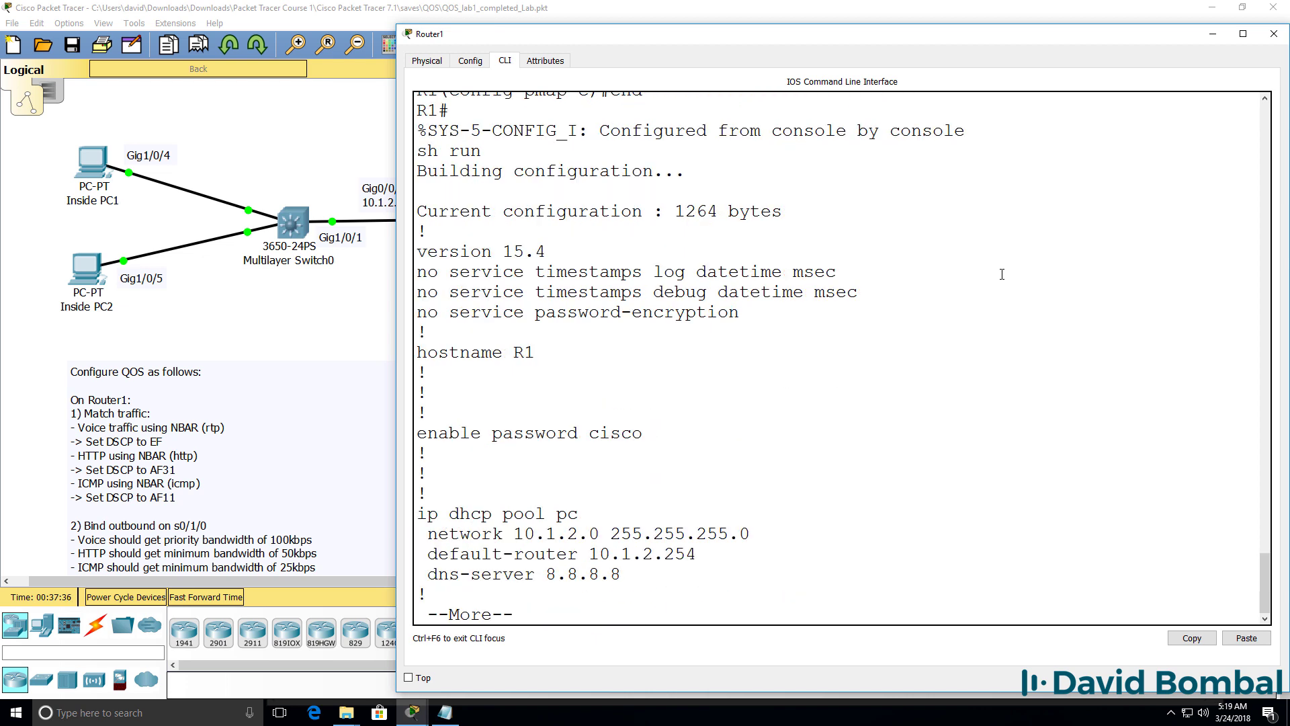
key("space")
key("space")
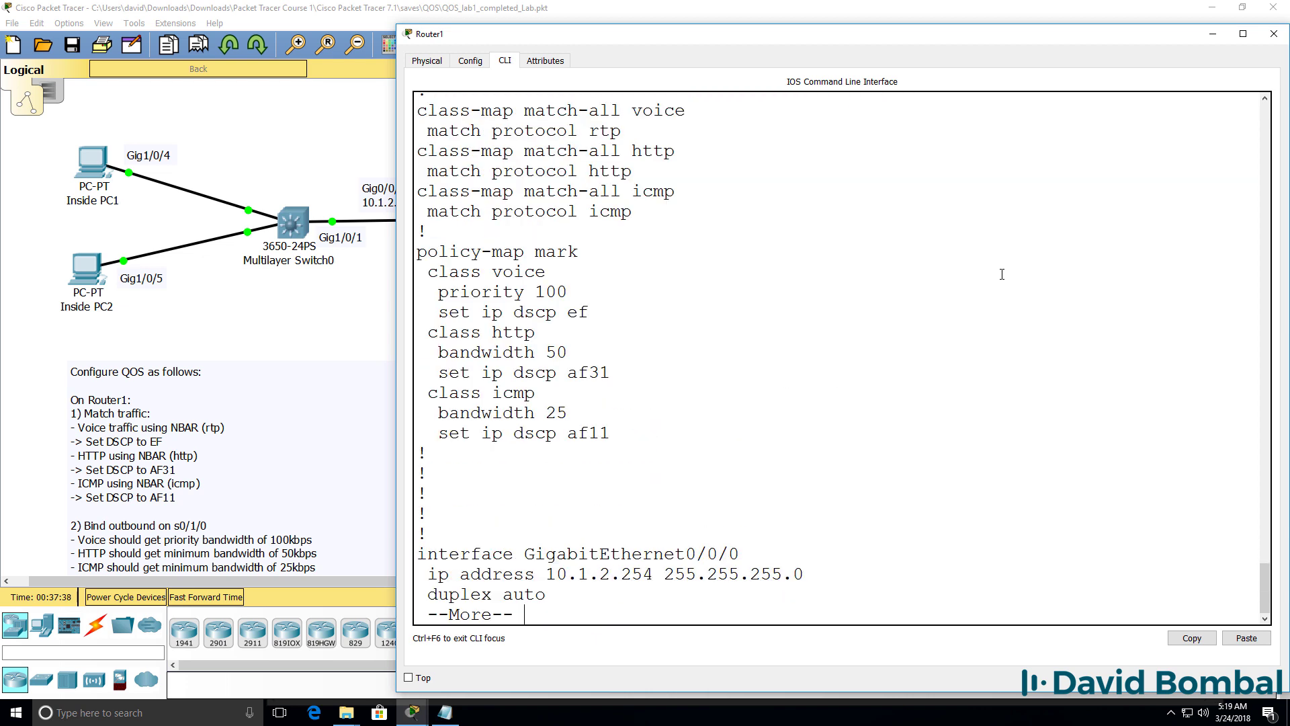
scroll(654, 281, "up", 1)
left_click_drag(647, 284, 378, 189)
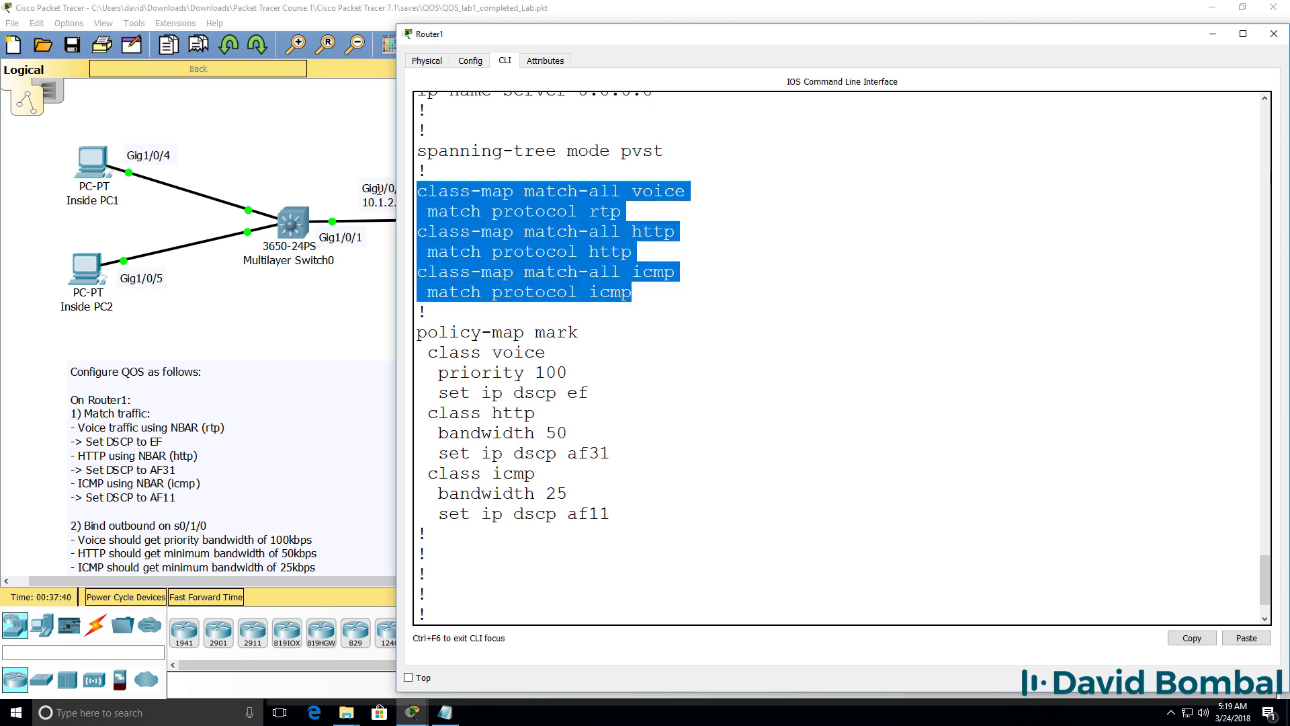
left_click_drag(696, 542, 419, 334)
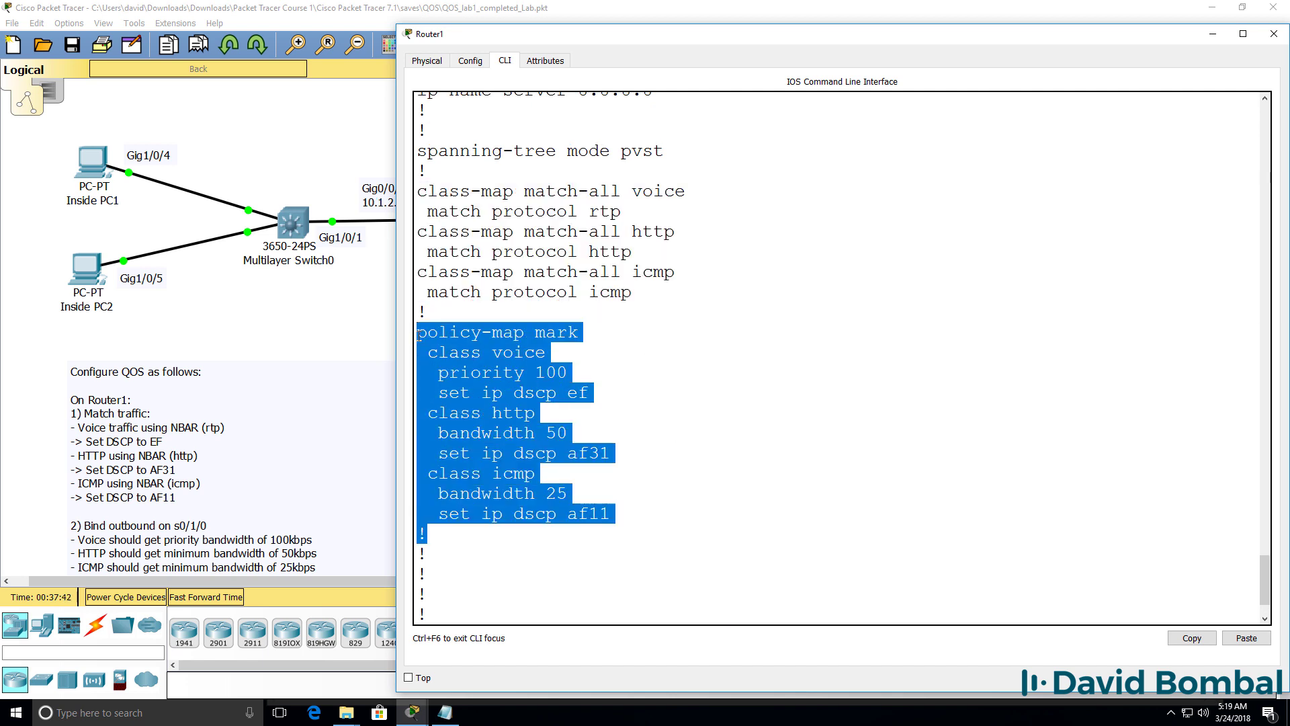
scroll(448, 355, "down", 1)
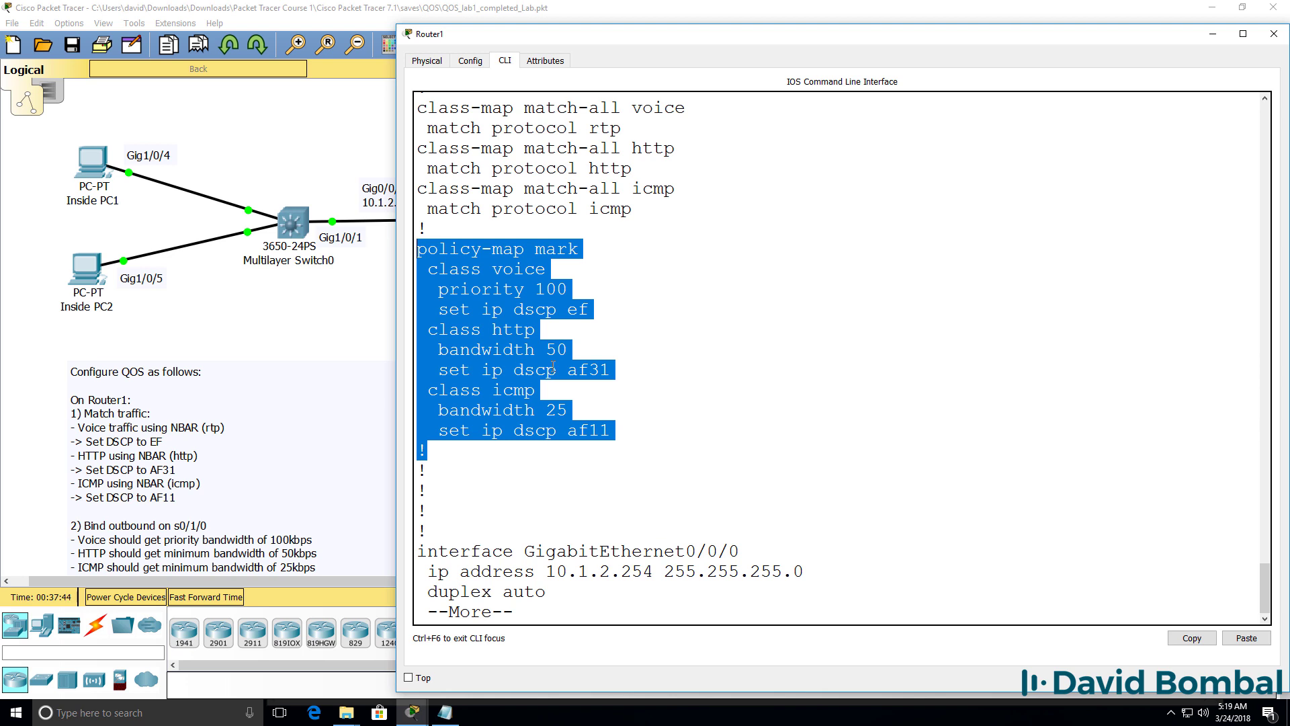
scroll(553, 367, "down", 7)
left_click_drag(630, 394, 357, 335)
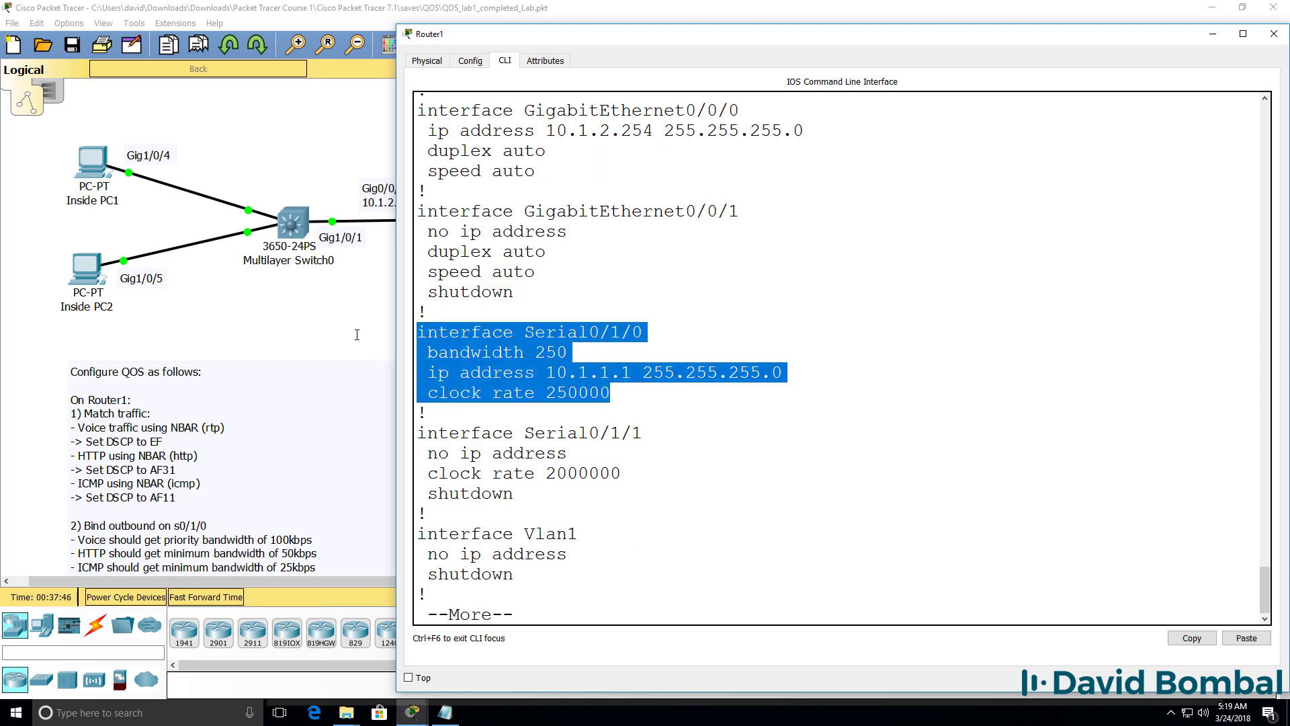
Step: Apply service-policy output mark on interface Serial0/1/0
type("qconf t")
key("Return")
type("int s")
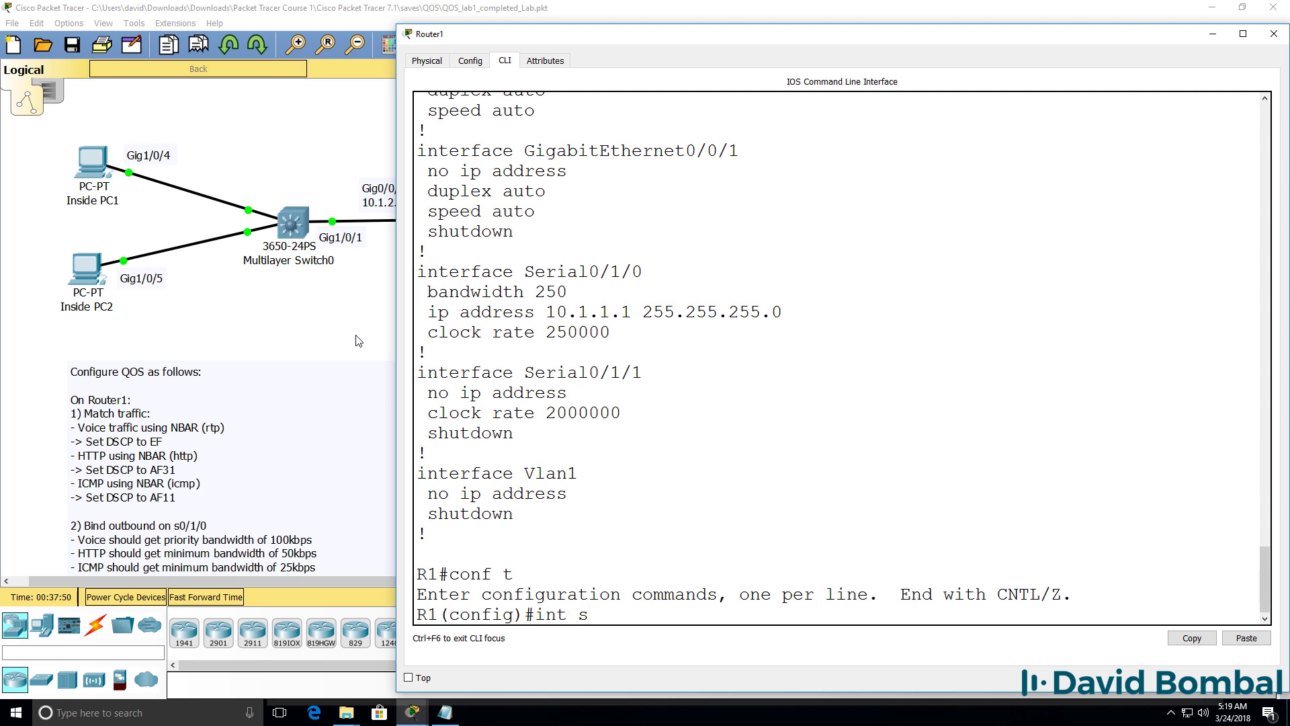
key("Tab")
type("0/1/0")
key("Return")
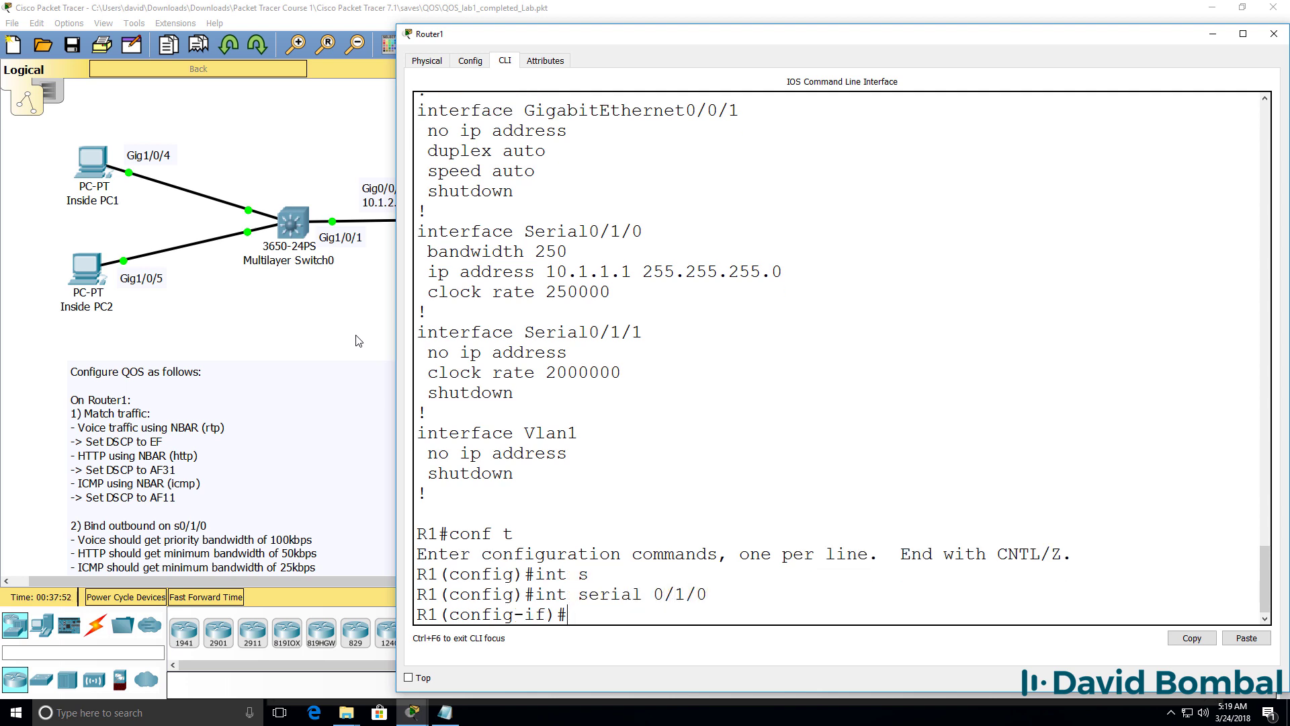
type("ser")
key("Tab")
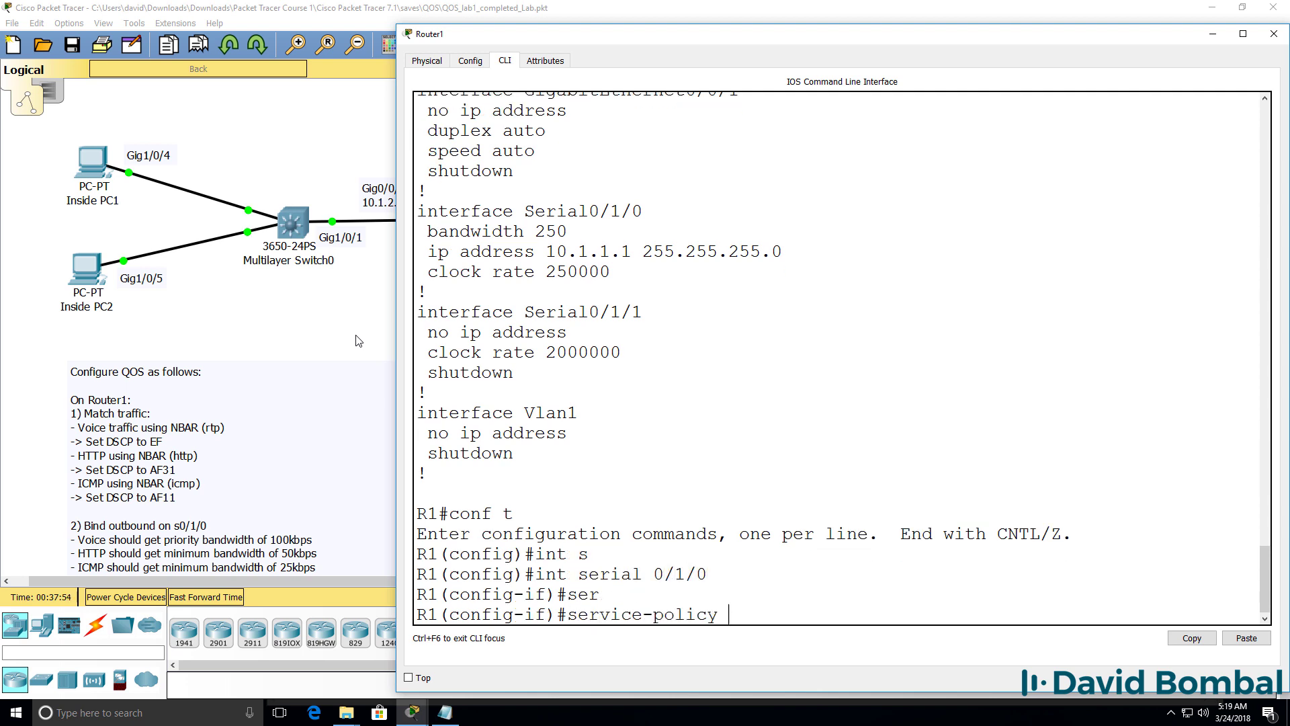
type("?ou")
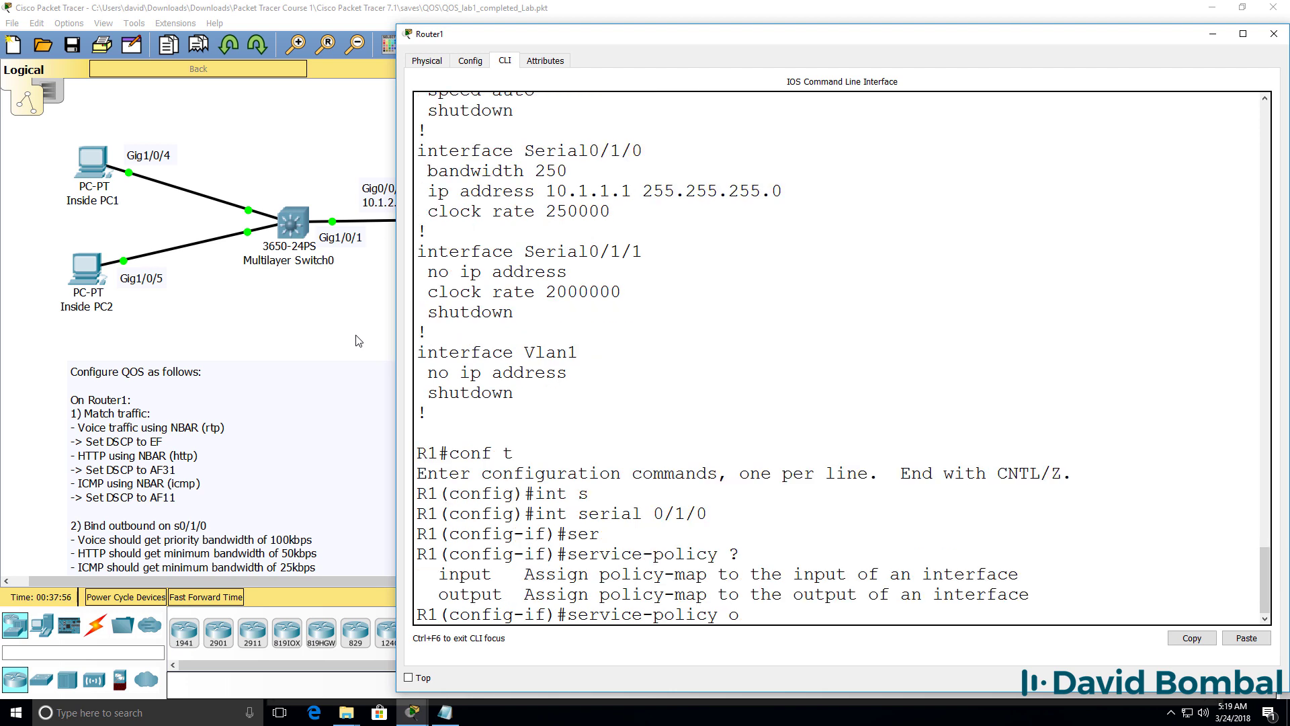
key("Tab")
type("?")
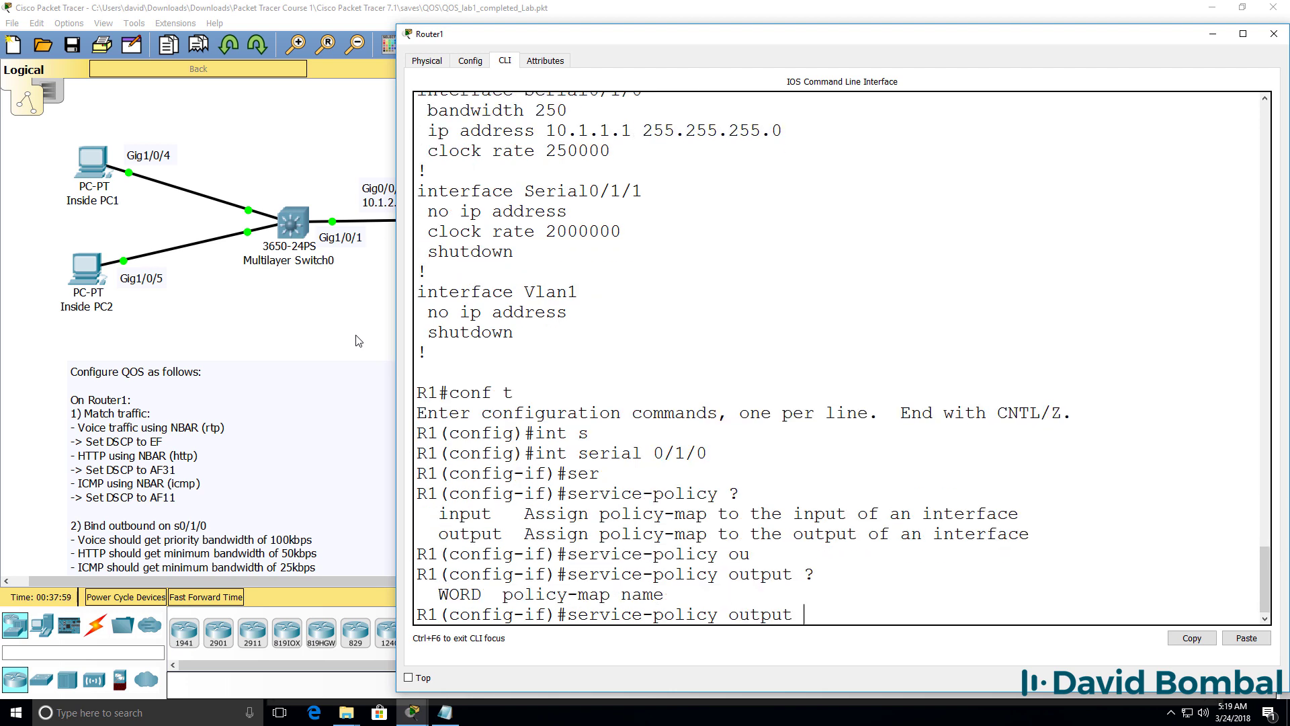
type("mark")
key("Return")
Step: Exit configuration mode and list the updated running configuration with sh run
type("end")
key("Return")
key("Return")
type("sh run")
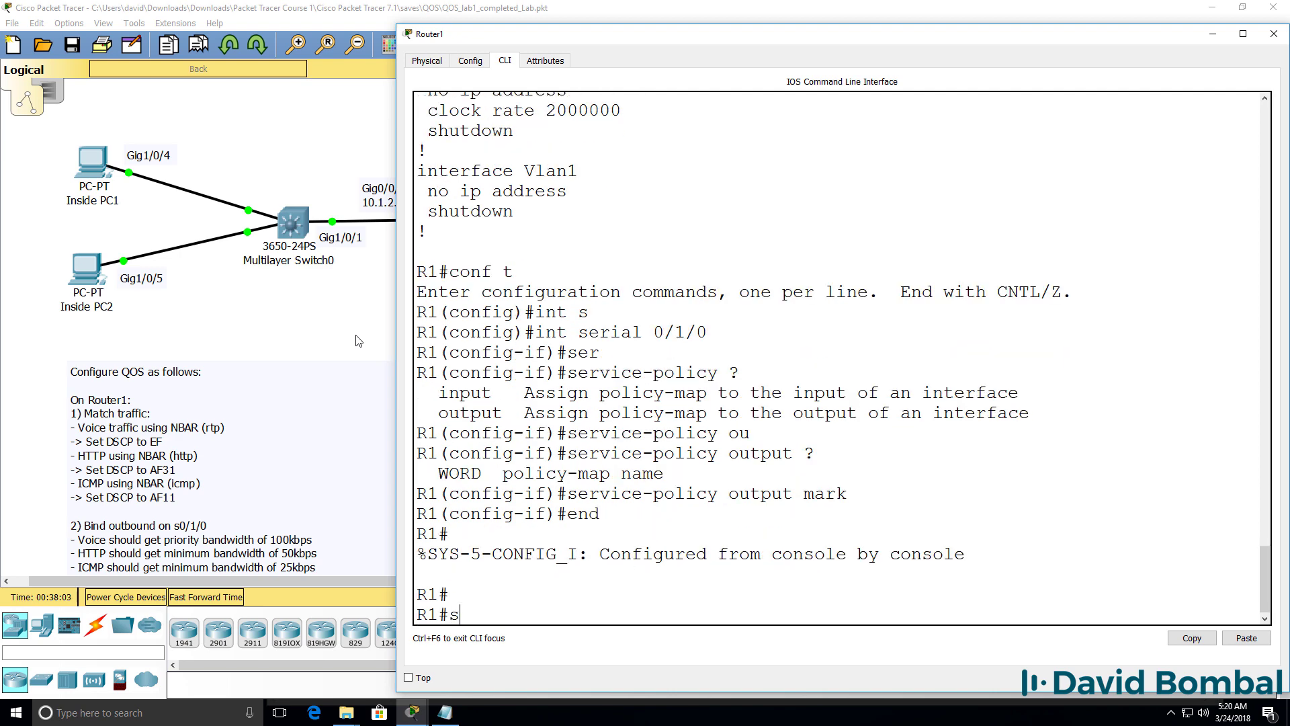
key("Return")
Step: Page through the configuration, highlighting the class-maps, the mark policy-map and the service-policy output mark line
key("space")
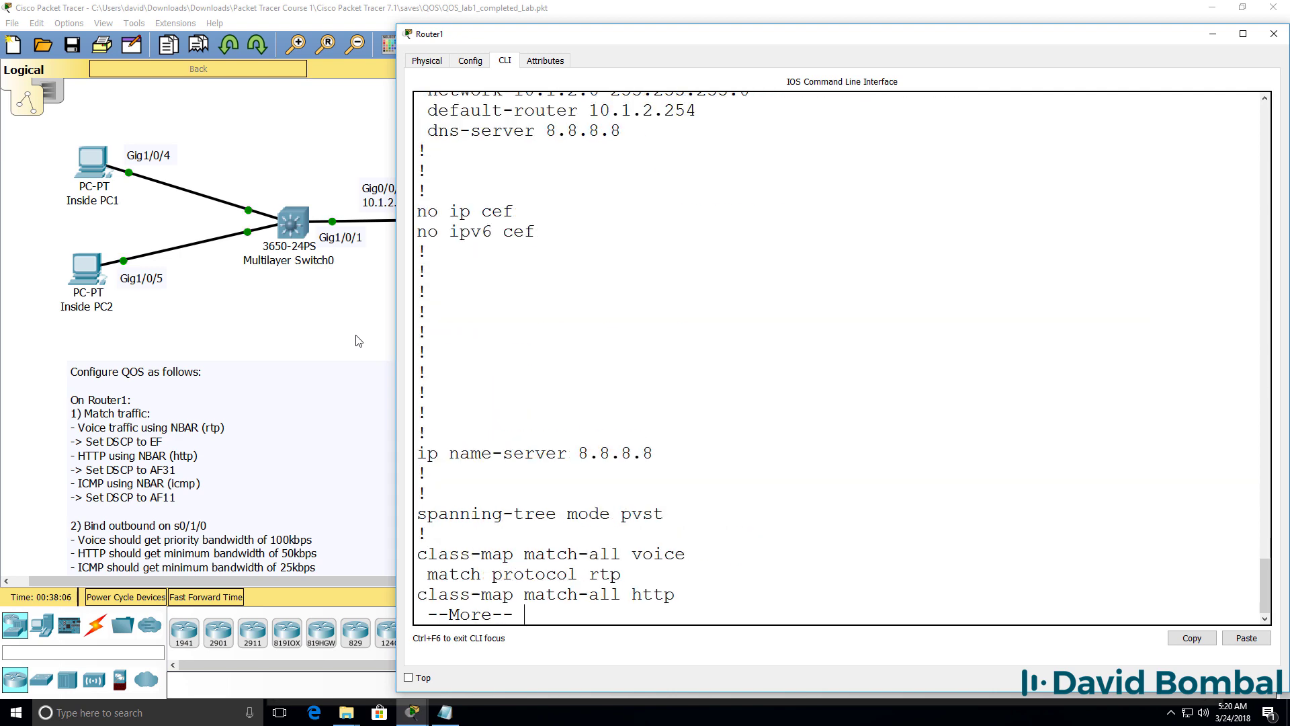
key("space")
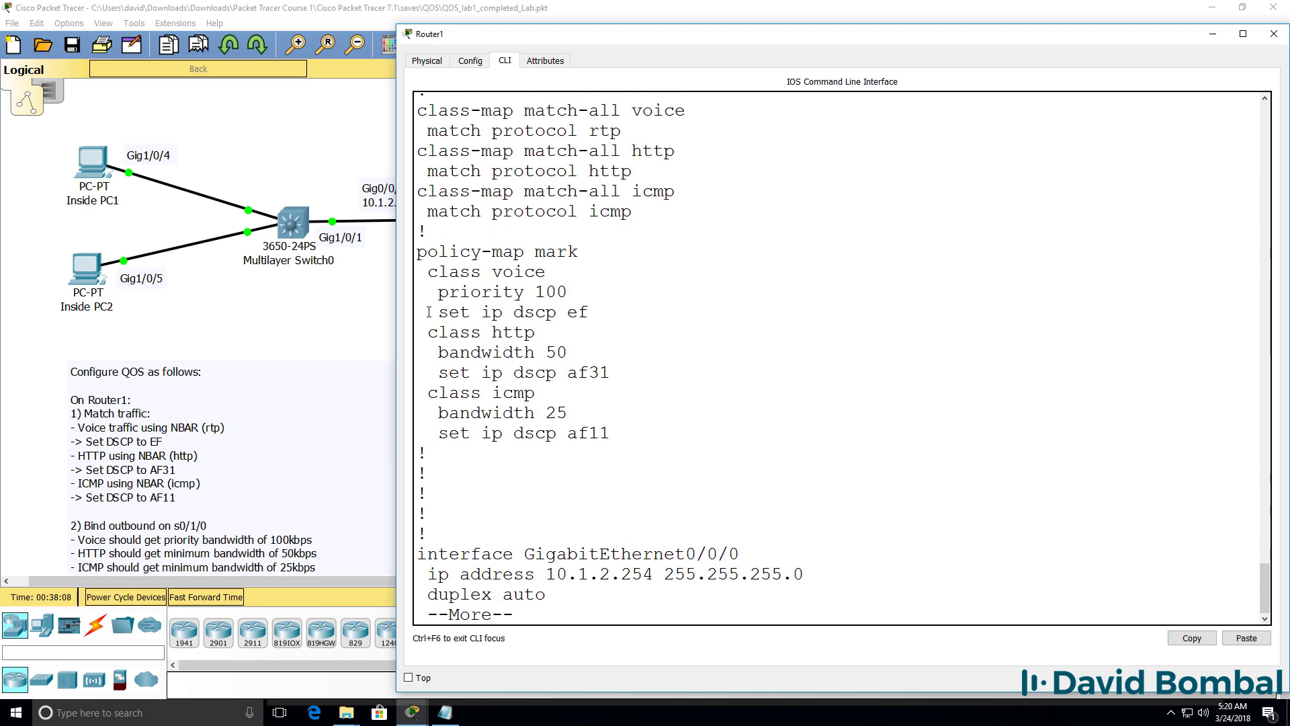
scroll(605, 370, "up", 3)
left_click_drag(632, 373, 419, 271)
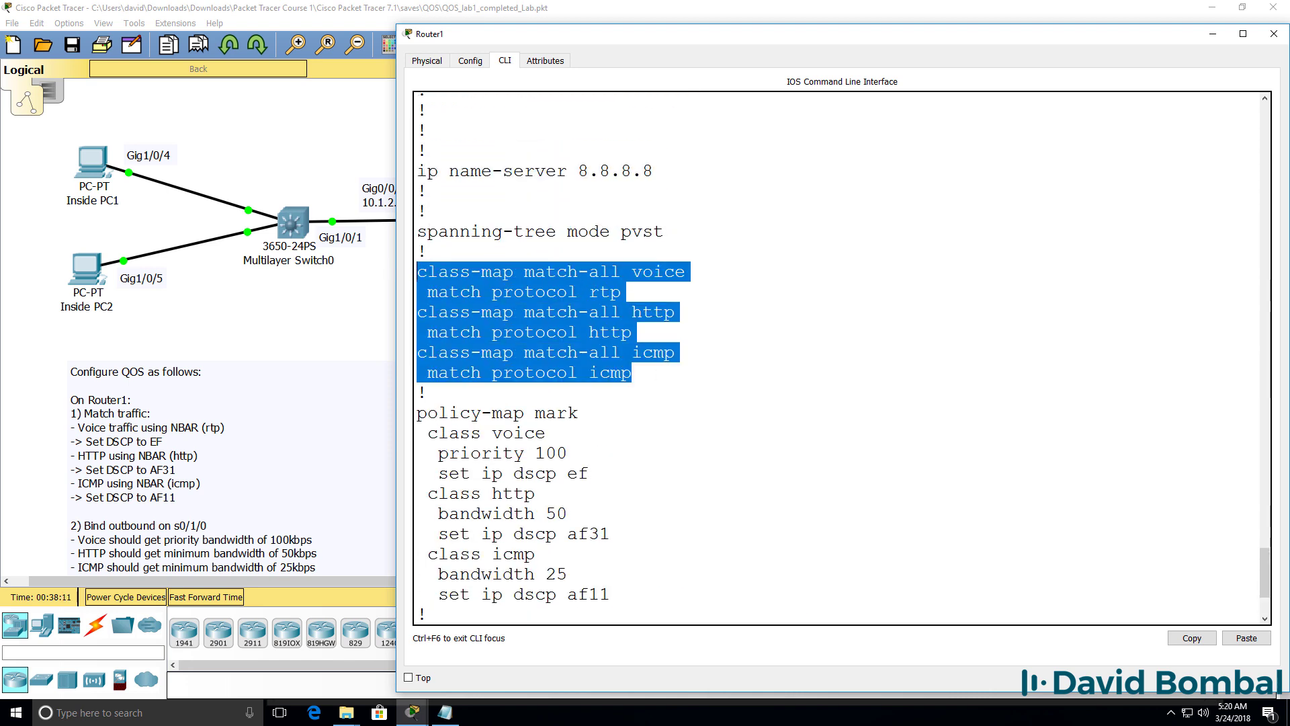
scroll(642, 339, "down", 1)
left_click_drag(427, 372, 725, 566)
key("space")
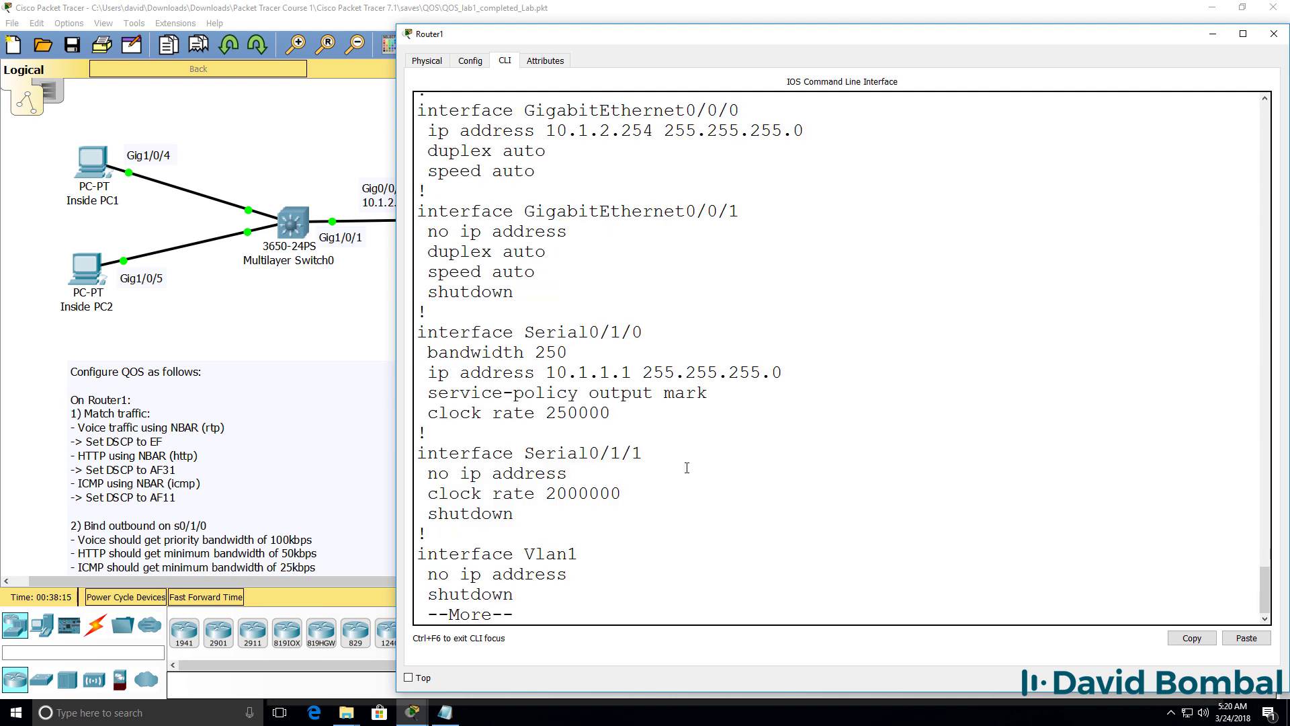
left_click_drag(707, 393, 403, 392)
key("space")
key("space")
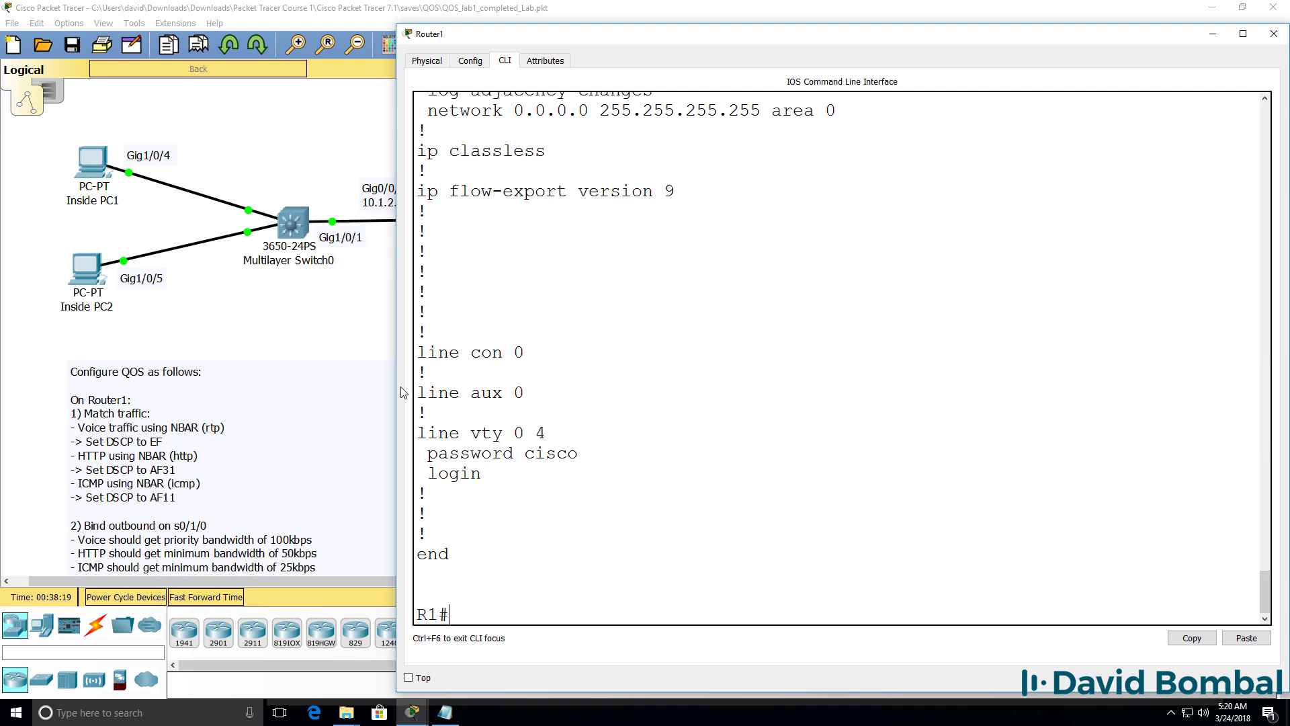
Step: Save Router1's configuration with wr and lower the console window to show the whole topology
type("wr")
key("Return")
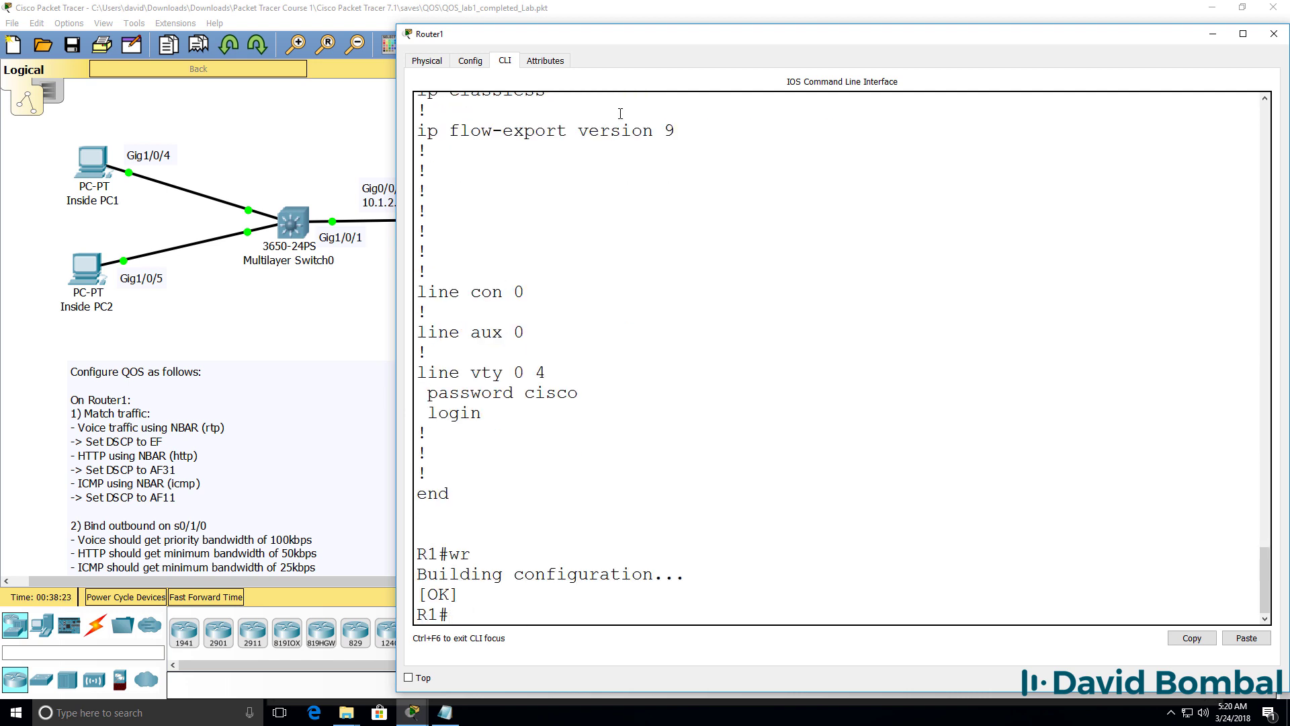
left_click_drag(626, 27, 647, 345)
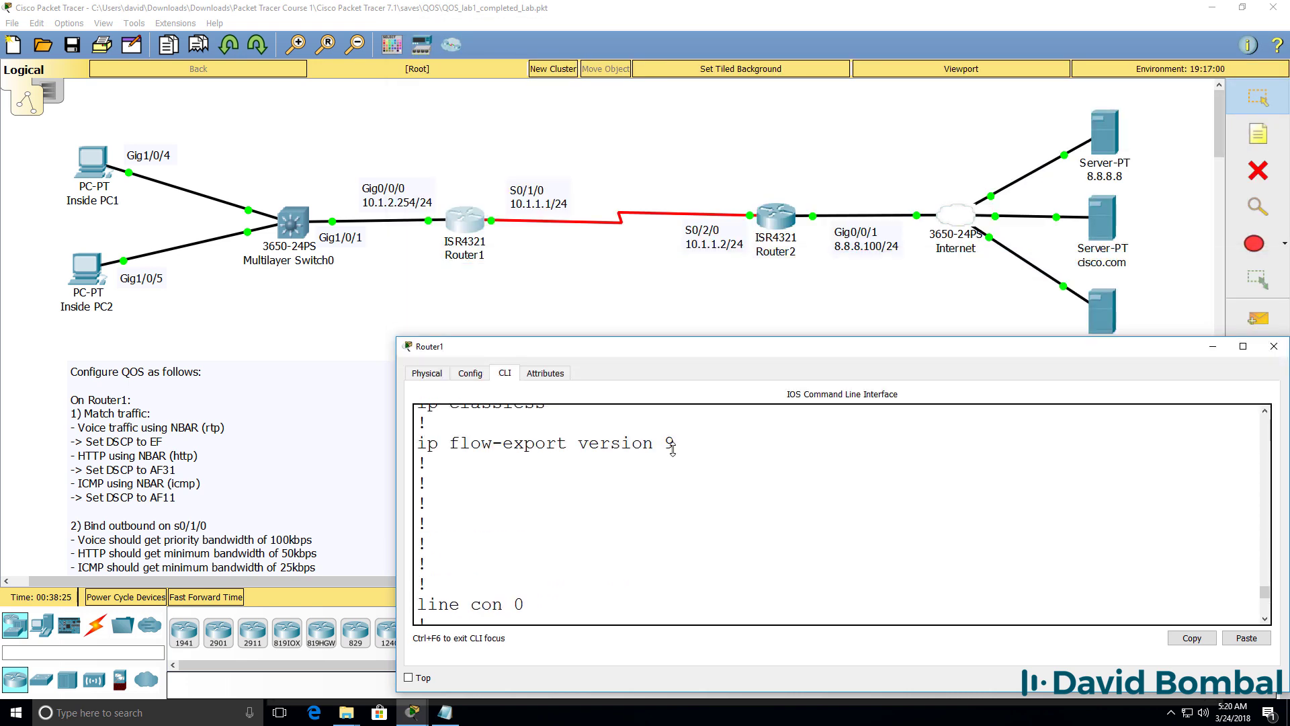